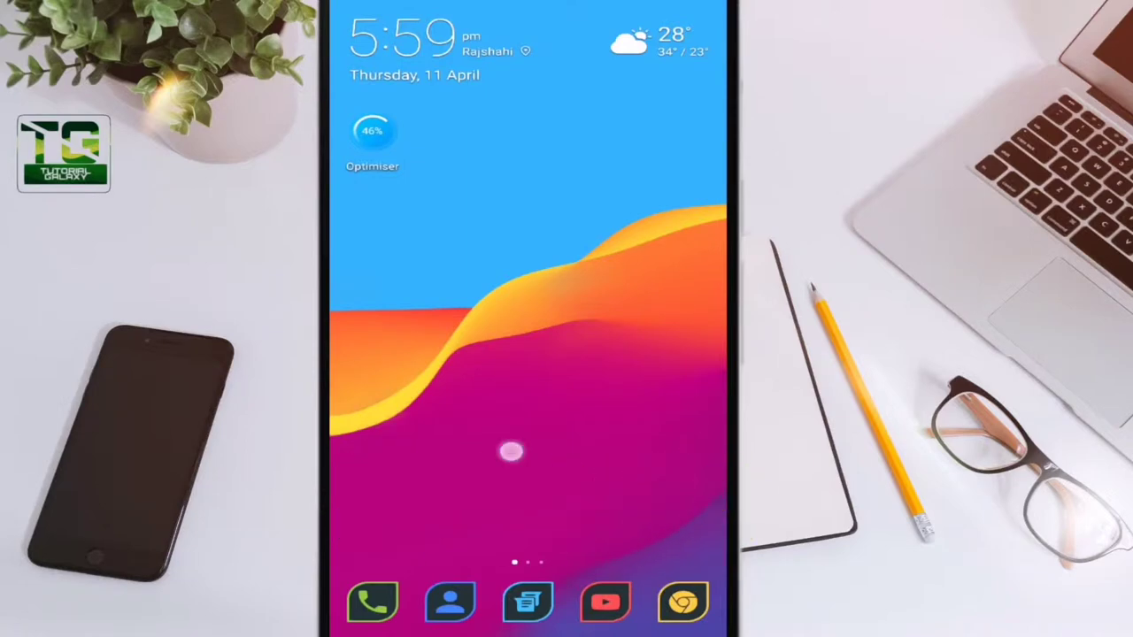
Launch Zoetropic-free from the Editing Tools folder on the Android home screen.
{"action": "left_click_drag", "start_coordinate": [511, 448], "coordinate": [354, 451]}
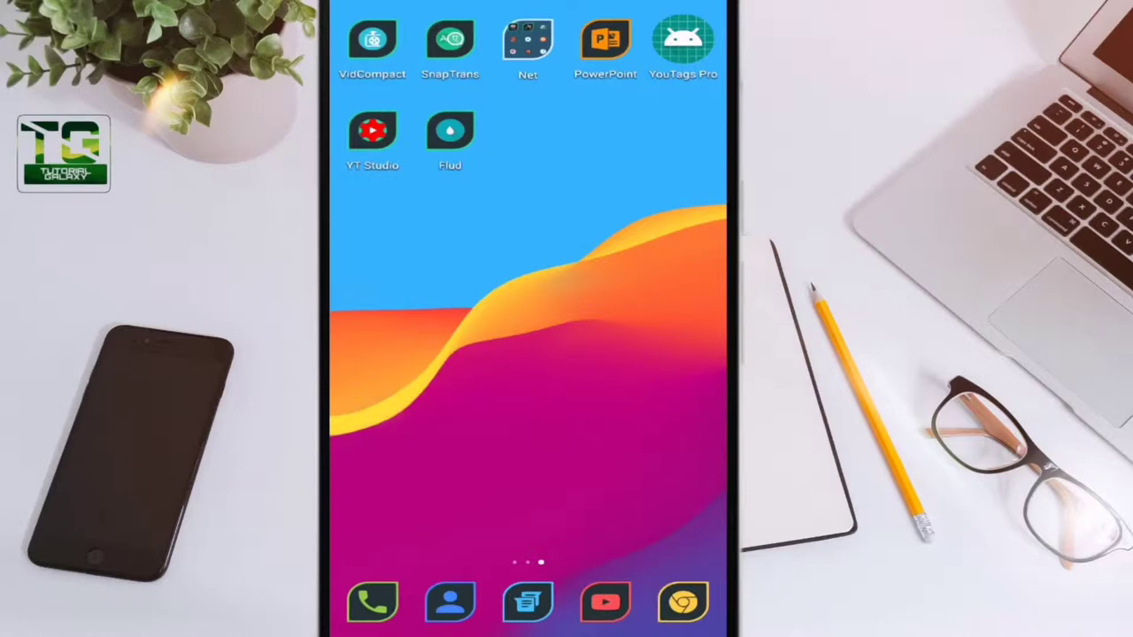
{"action": "left_click_drag", "start_coordinate": [398, 355], "coordinate": [664, 354]}
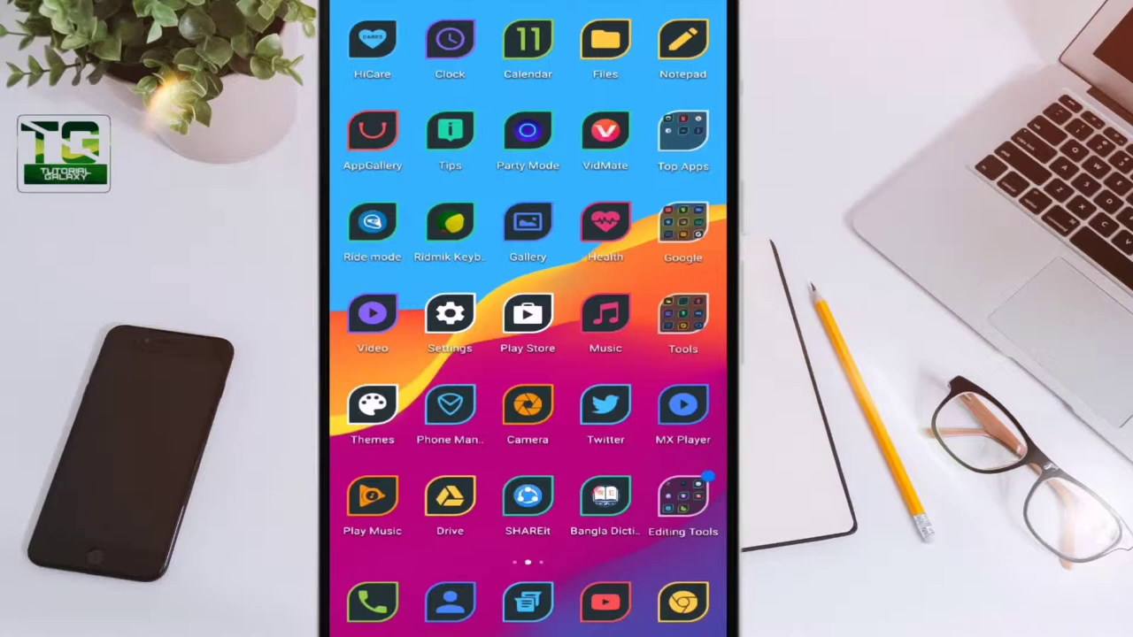
{"action": "left_click", "coordinate": [683, 500]}
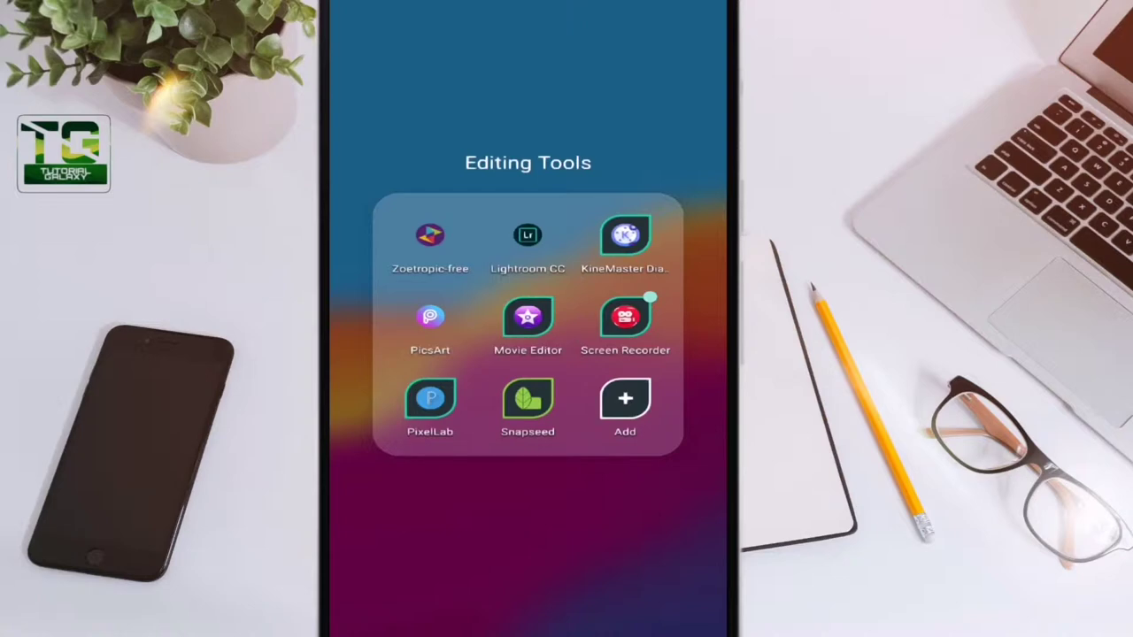
{"action": "left_click", "coordinate": [430, 235]}
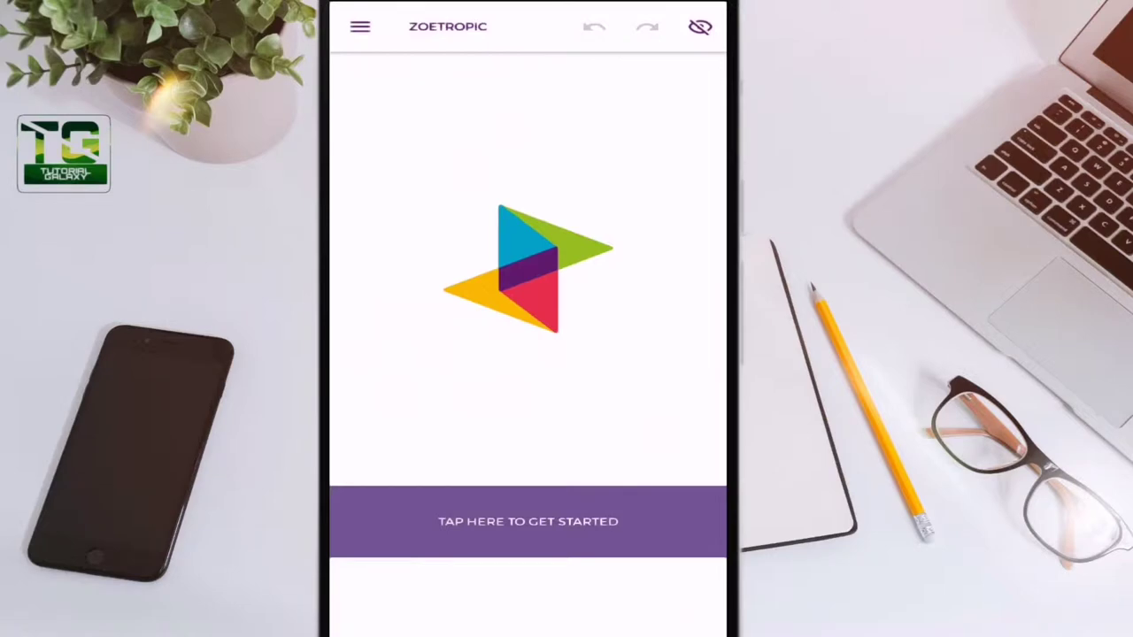
Start a new project from the waterfall photo in the Gallery's Camera album.
{"action": "left_click", "coordinate": [564, 535]}
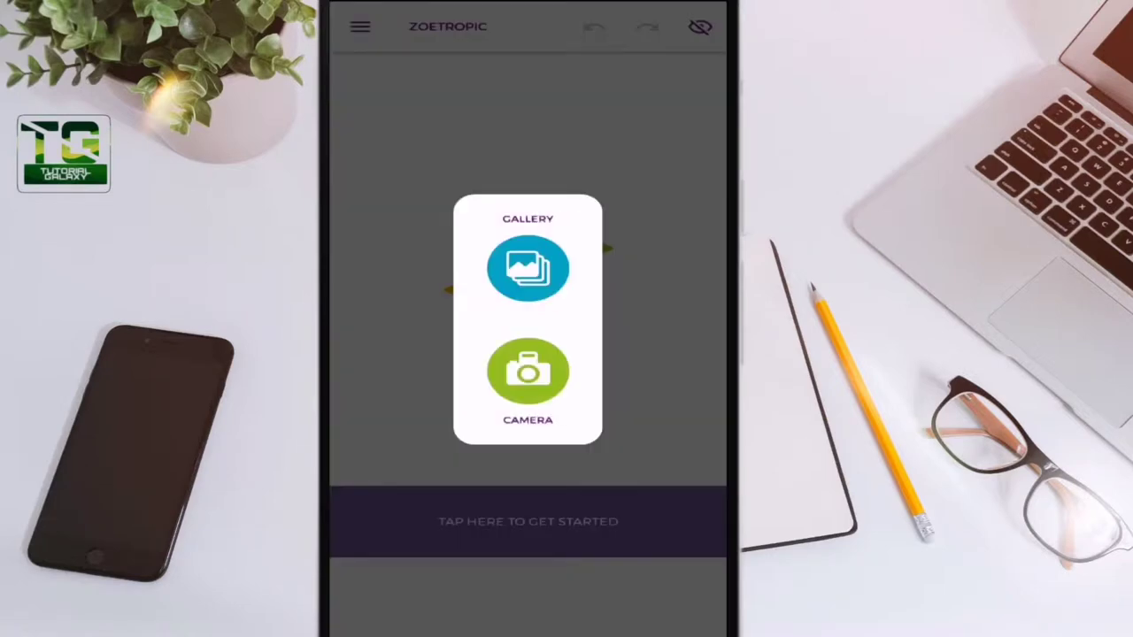
{"action": "left_click", "coordinate": [527, 268]}
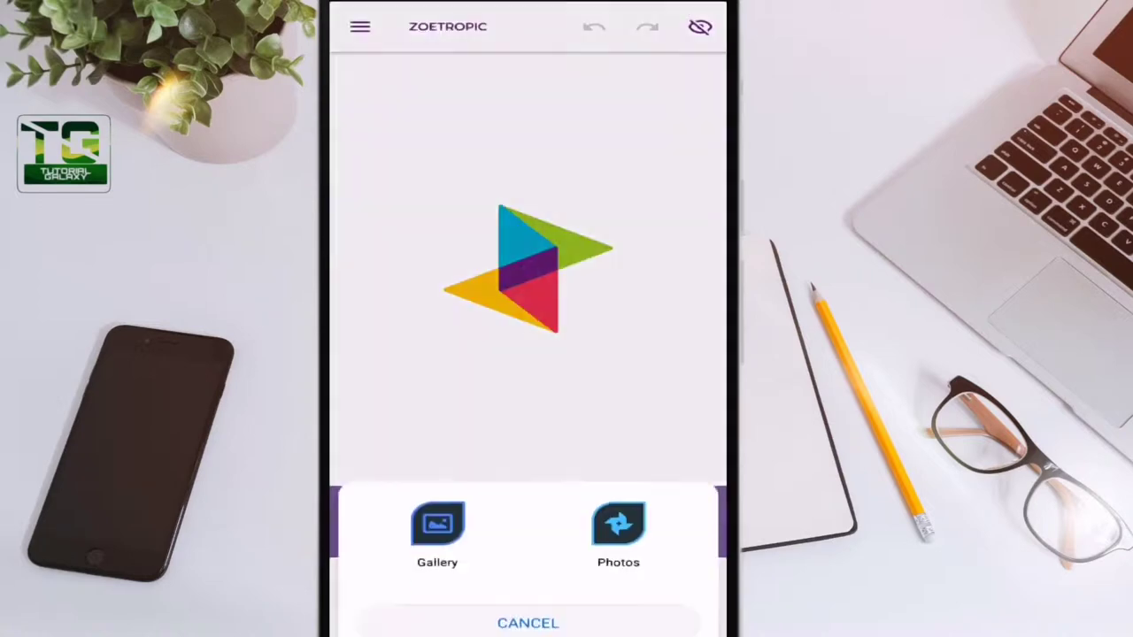
{"action": "left_click", "coordinate": [437, 504]}
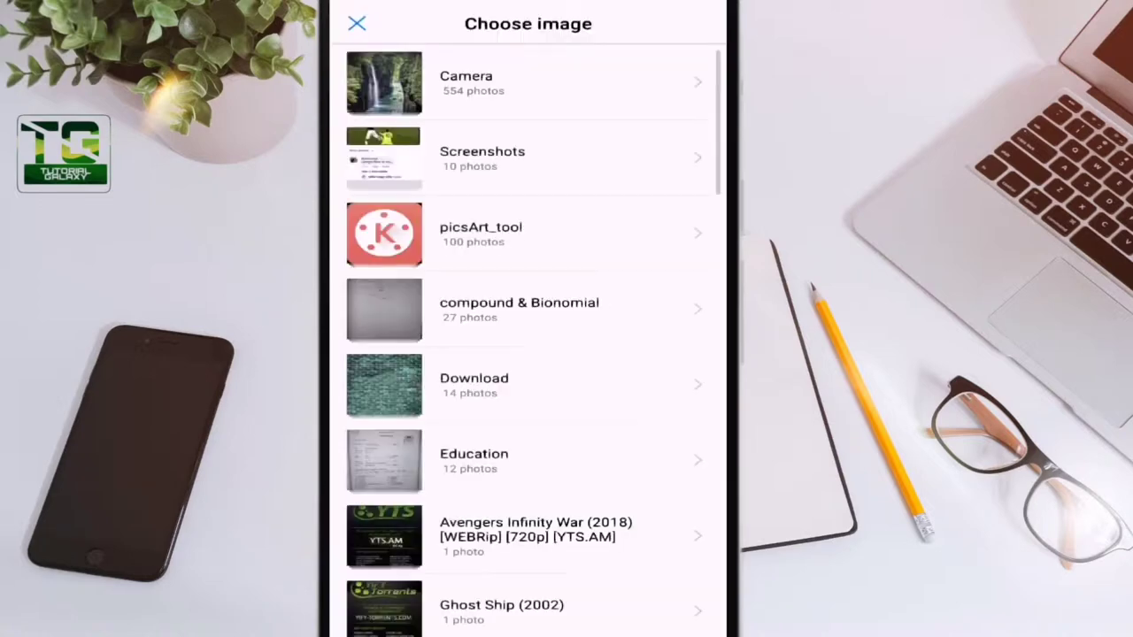
{"action": "left_click", "coordinate": [549, 83]}
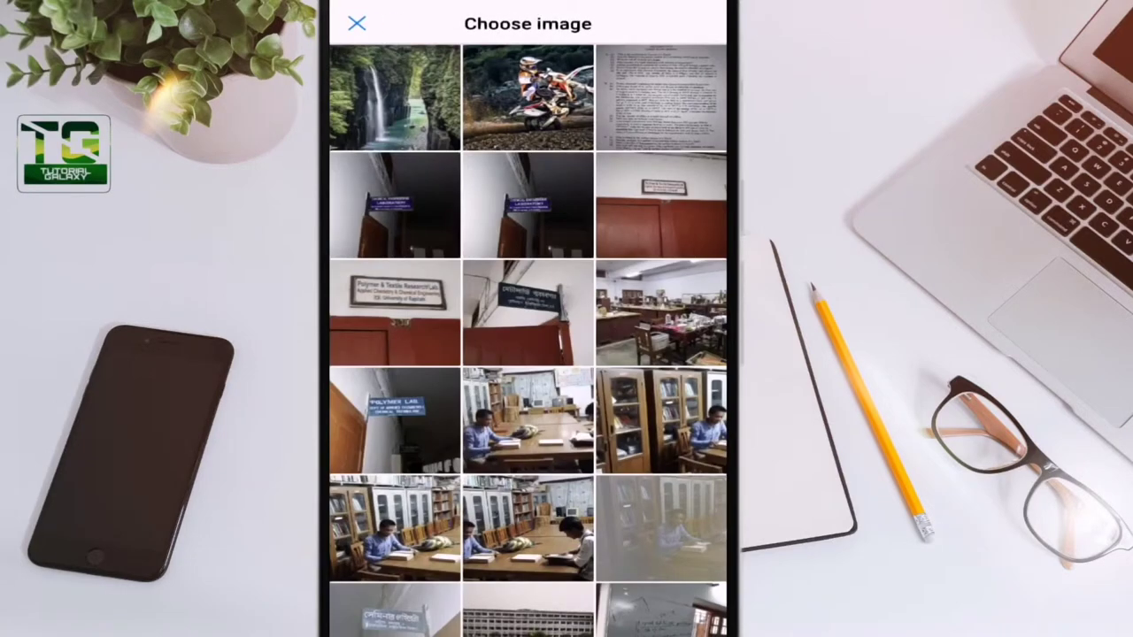
{"action": "left_click", "coordinate": [416, 97]}
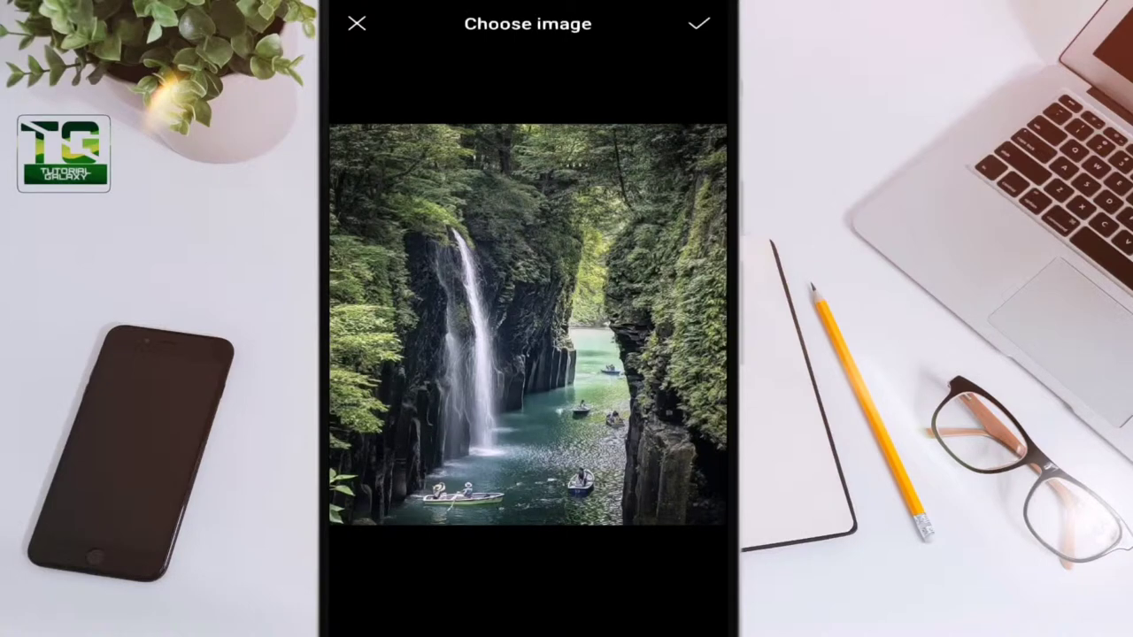
{"action": "left_click", "coordinate": [699, 24]}
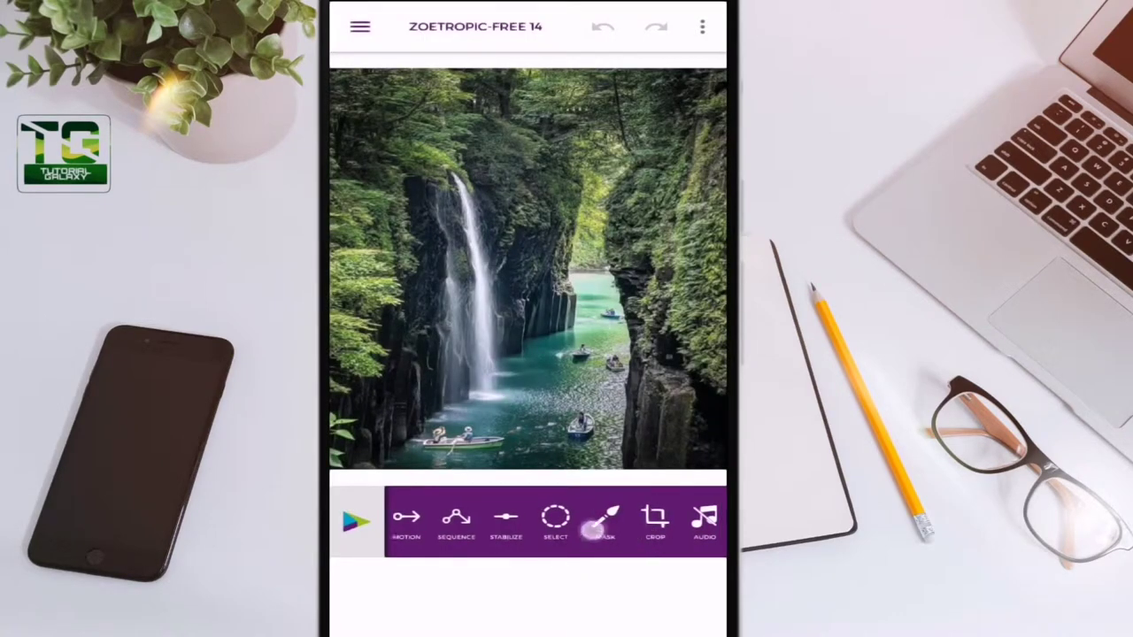
Activate the Sequence tool and zoom in on the waterfall.
{"action": "left_click_drag", "start_coordinate": [608, 523], "coordinate": [655, 537]}
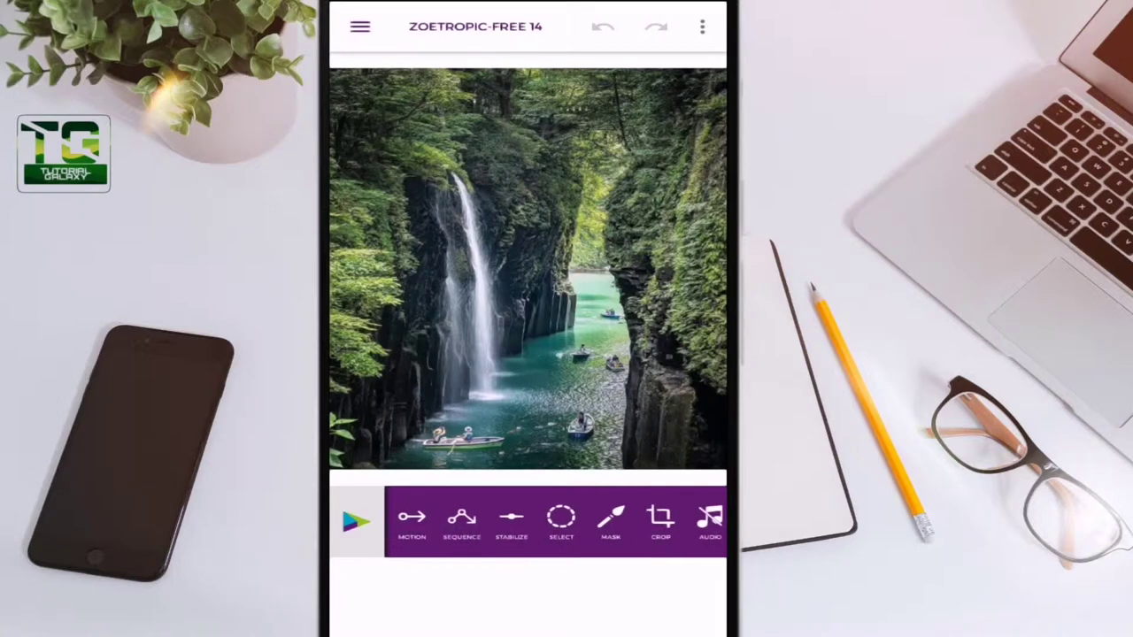
{"action": "left_click_drag", "start_coordinate": [414, 524], "coordinate": [509, 544]}
{"action": "left_click", "coordinate": [463, 523]}
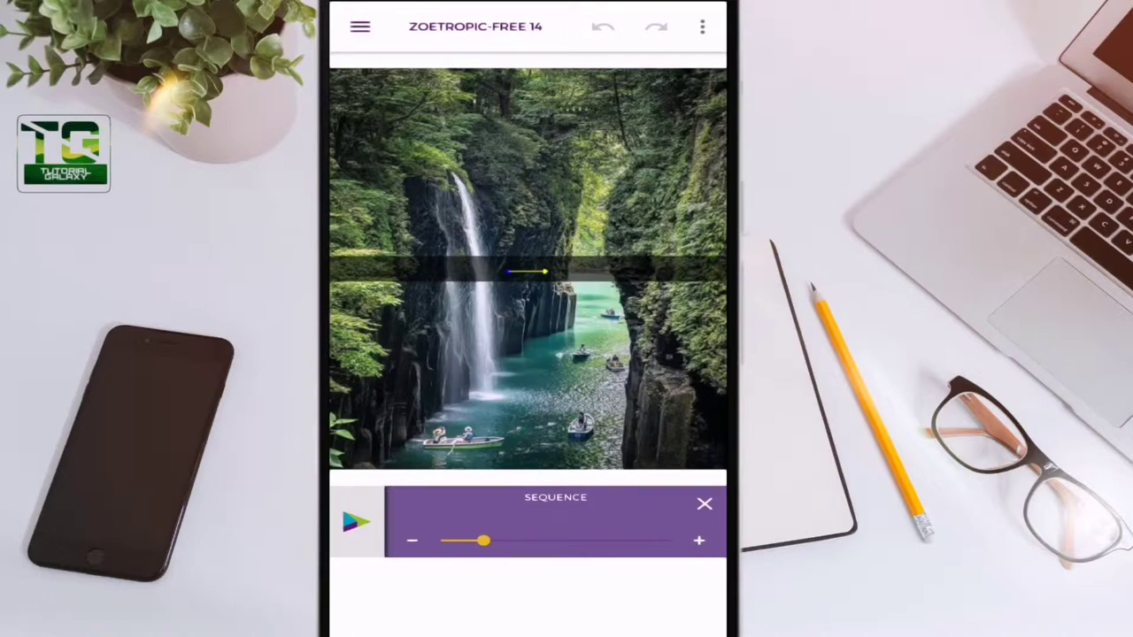
{"action": "scroll", "coordinate": [496, 265], "scroll_direction": "up", "scroll_amount": 3}
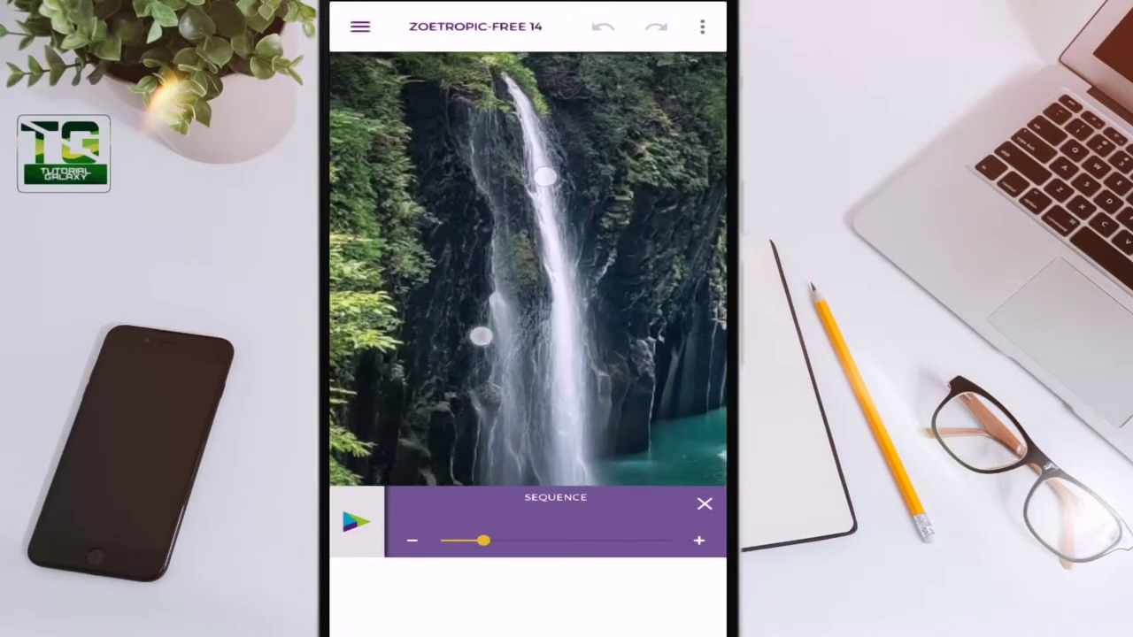
{"action": "scroll", "coordinate": [512, 257], "scroll_direction": "down", "scroll_amount": 2}
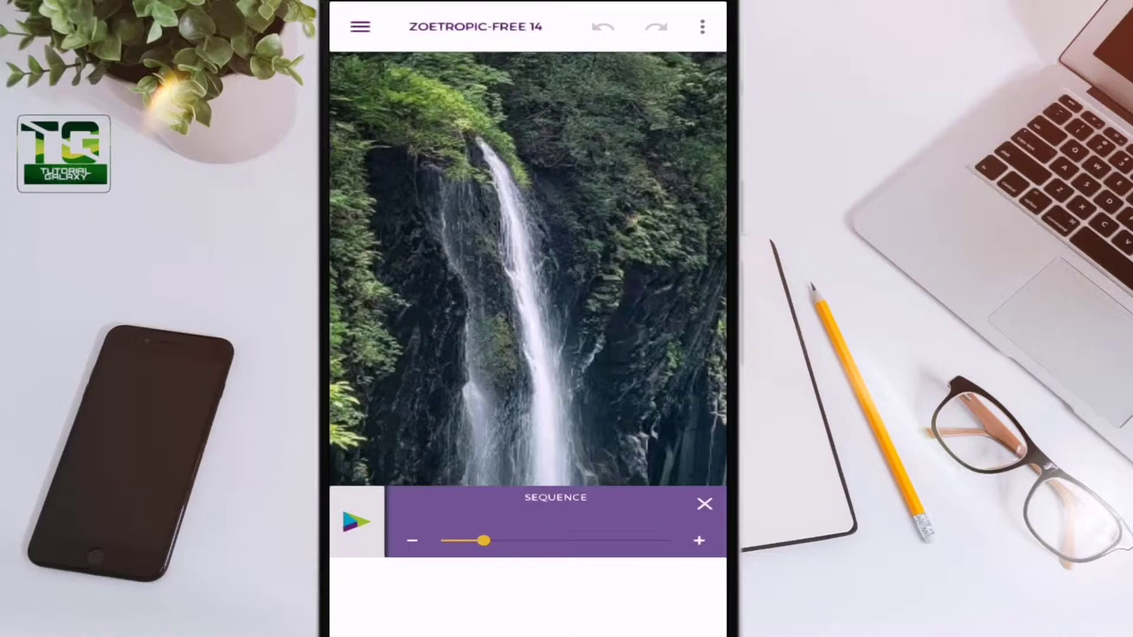
Draw downward sequence arrows along the main and left waterfall strands.
{"action": "mouse_move", "coordinate": [483, 150]}
{"action": "left_mouse_down"}
{"action": "mouse_move", "coordinate": [528, 282]}
{"action": "mouse_move", "coordinate": [556, 456]}
{"action": "left_mouse_up"}
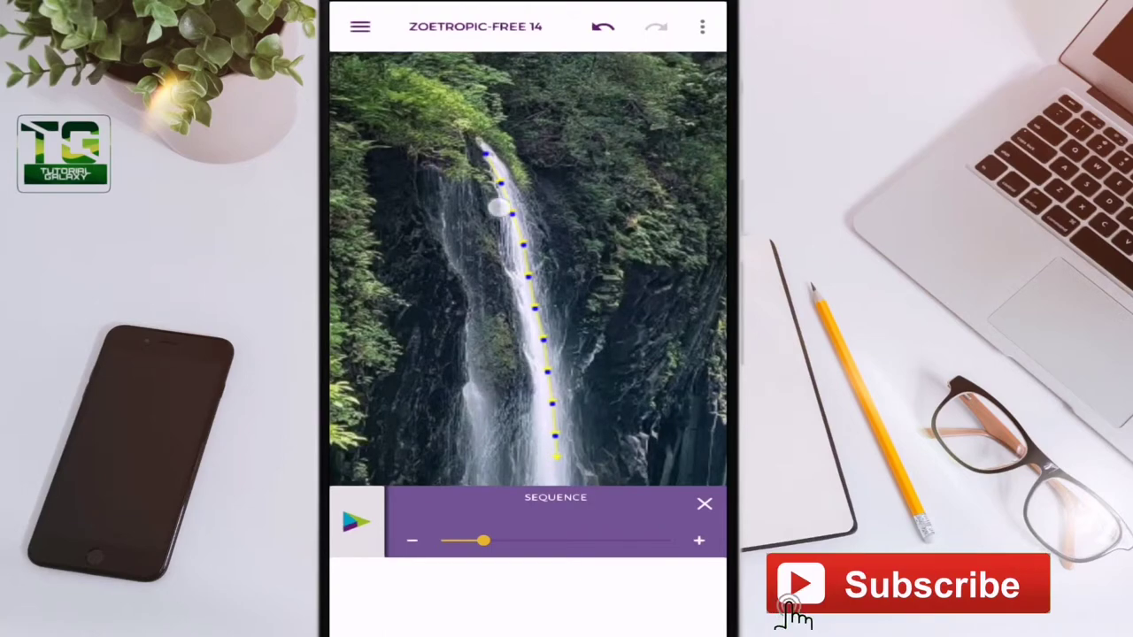
{"action": "mouse_move", "coordinate": [485, 155]}
{"action": "left_mouse_down"}
{"action": "mouse_move", "coordinate": [531, 312]}
{"action": "mouse_move", "coordinate": [552, 442]}
{"action": "left_mouse_up"}
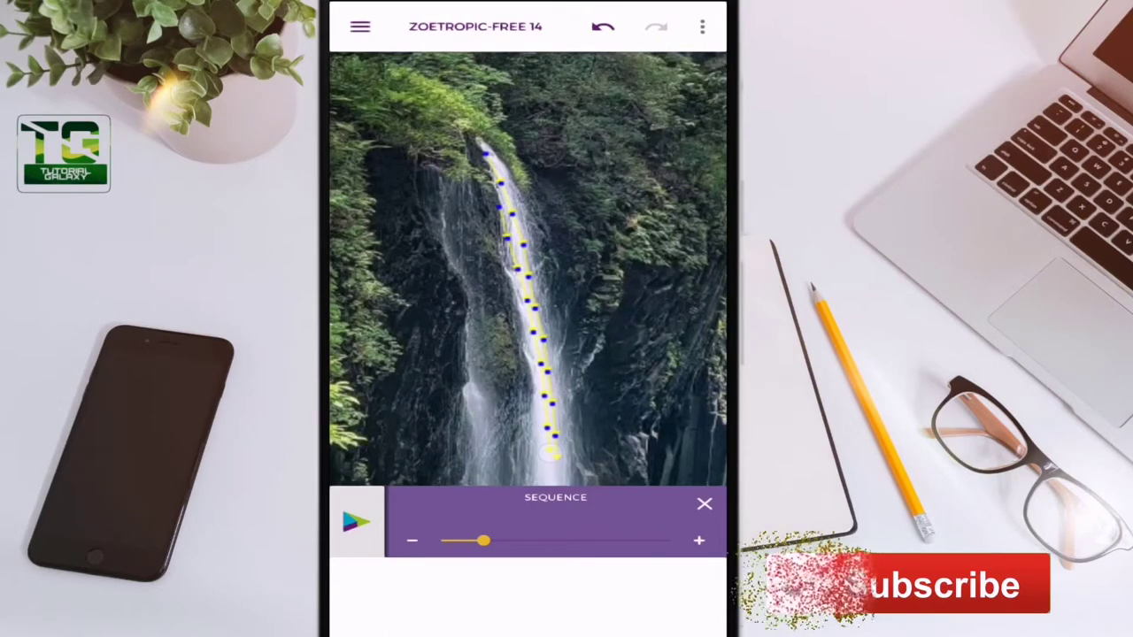
{"action": "left_click_drag", "start_coordinate": [498, 175], "coordinate": [572, 422]}
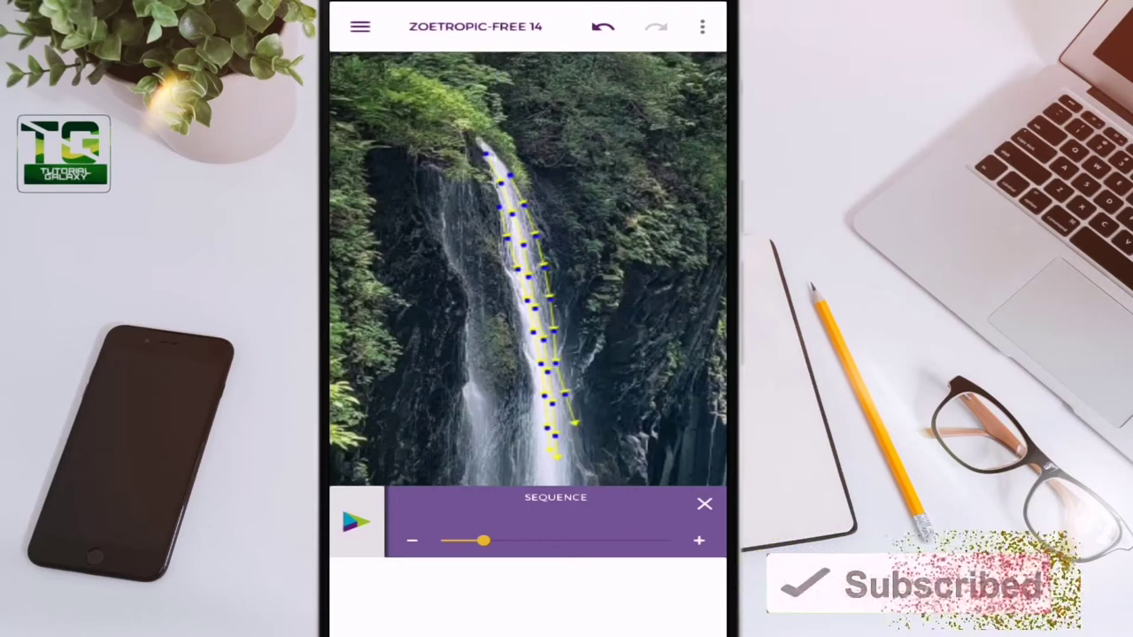
{"action": "left_click_drag", "start_coordinate": [444, 204], "coordinate": [484, 347]}
{"action": "left_click_drag", "start_coordinate": [477, 215], "coordinate": [483, 228]}
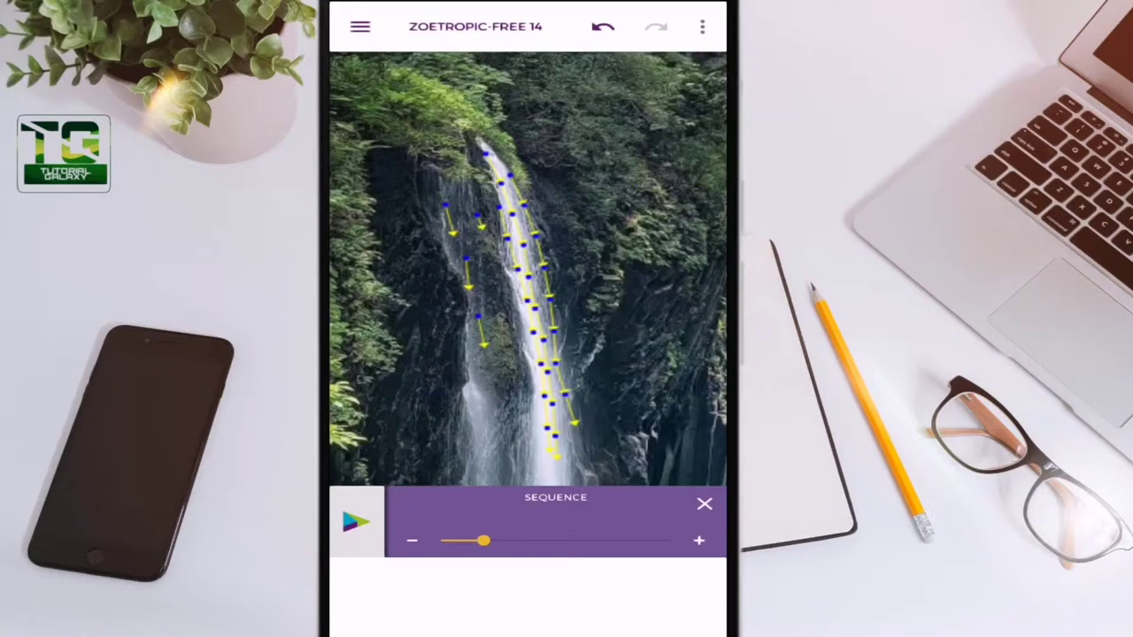
{"action": "left_click_drag", "start_coordinate": [486, 274], "coordinate": [492, 292]}
{"action": "mouse_move", "coordinate": [506, 331]}
{"action": "left_mouse_down"}
{"action": "mouse_move", "coordinate": [512, 354]}
{"action": "mouse_move", "coordinate": [486, 395]}
{"action": "mouse_move", "coordinate": [512, 400]}
{"action": "left_mouse_up"}
Extend the arrows down to the waterfall base and into the water below.
{"action": "scroll", "coordinate": [510, 298], "scroll_direction": "down", "scroll_amount": 3}
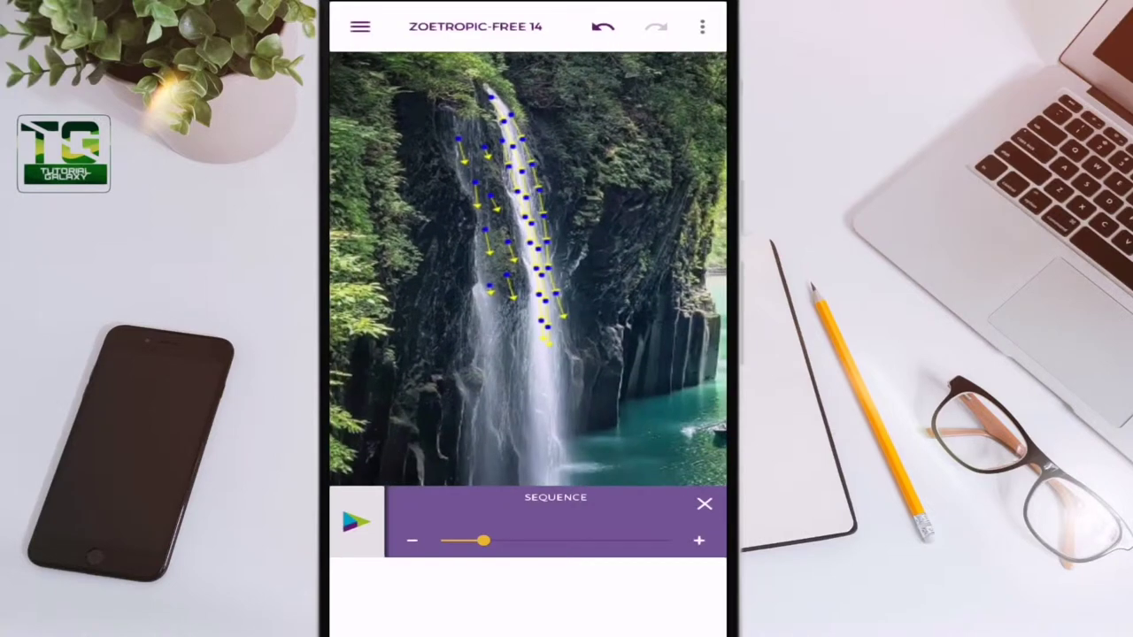
{"action": "left_click_drag", "start_coordinate": [488, 334], "coordinate": [486, 454]}
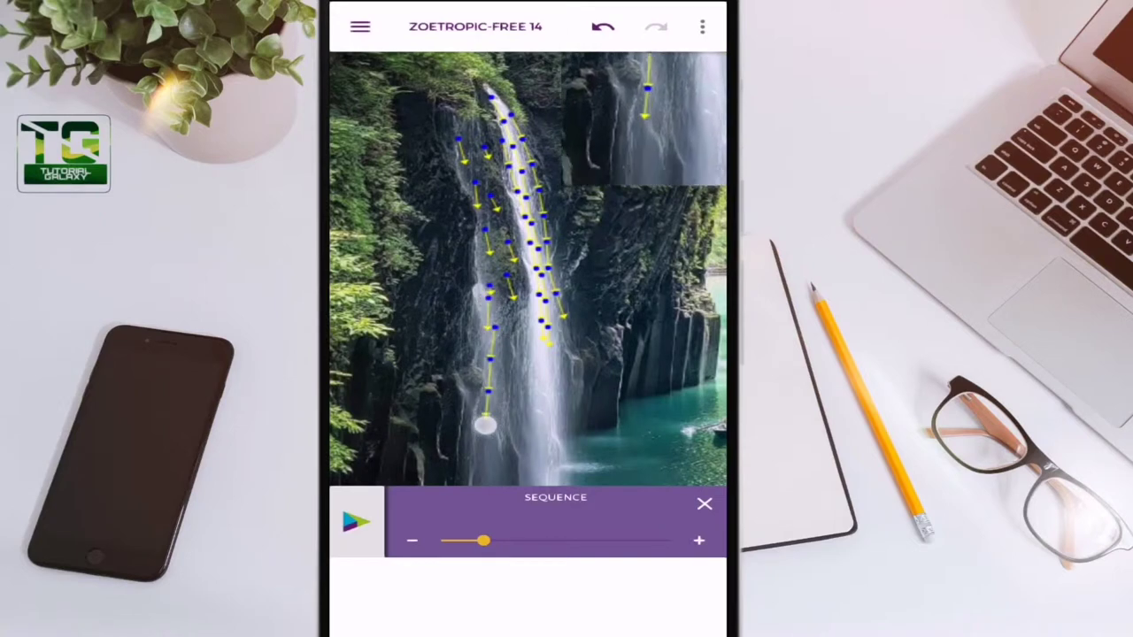
{"action": "left_click_drag", "start_coordinate": [510, 346], "coordinate": [521, 438]}
{"action": "scroll", "coordinate": [529, 314], "scroll_direction": "down", "scroll_amount": 3}
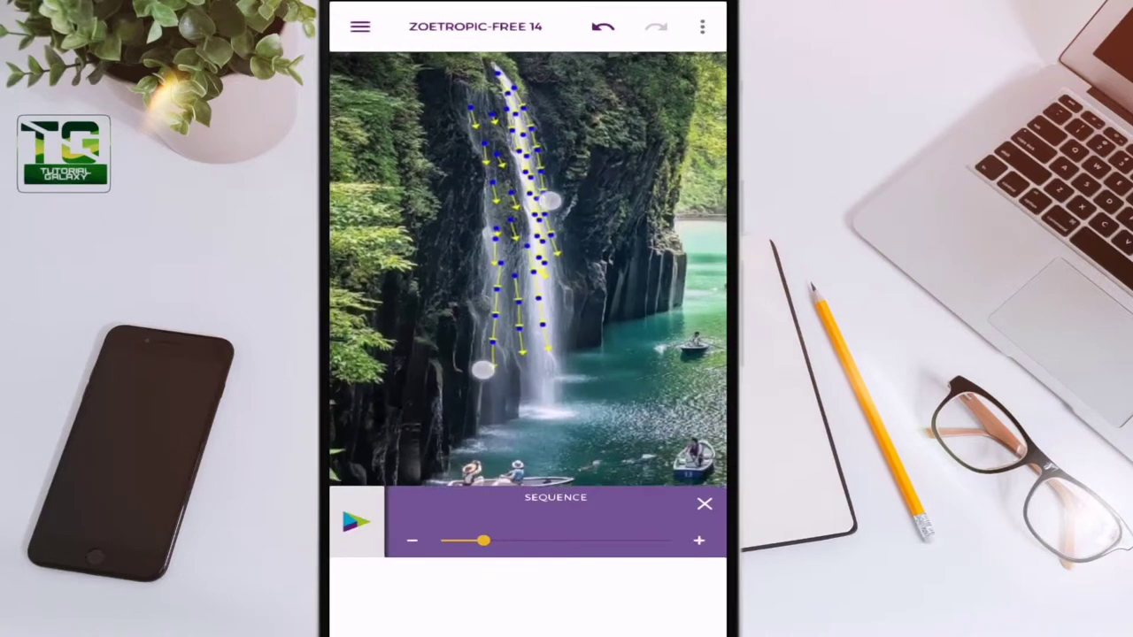
{"action": "left_click_drag", "start_coordinate": [502, 382], "coordinate": [500, 411]}
{"action": "mouse_move", "coordinate": [522, 364]}
{"action": "left_mouse_down"}
{"action": "mouse_move", "coordinate": [522, 415]}
{"action": "mouse_move", "coordinate": [574, 413]}
{"action": "left_mouse_up"}
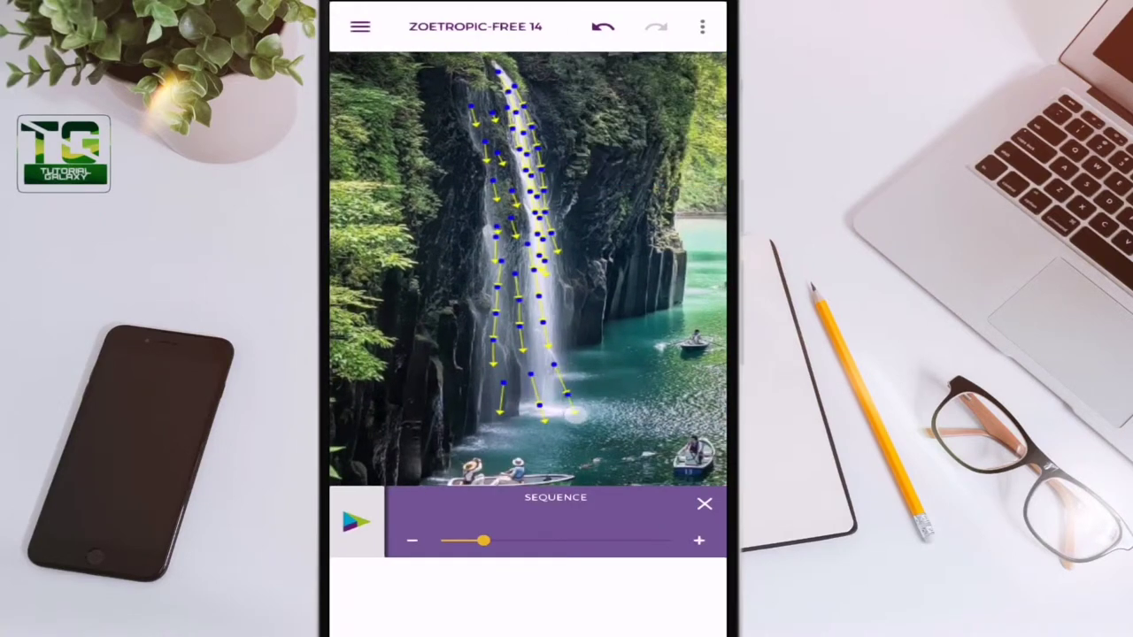
{"action": "scroll", "coordinate": [528, 266], "scroll_direction": "down", "scroll_amount": 2}
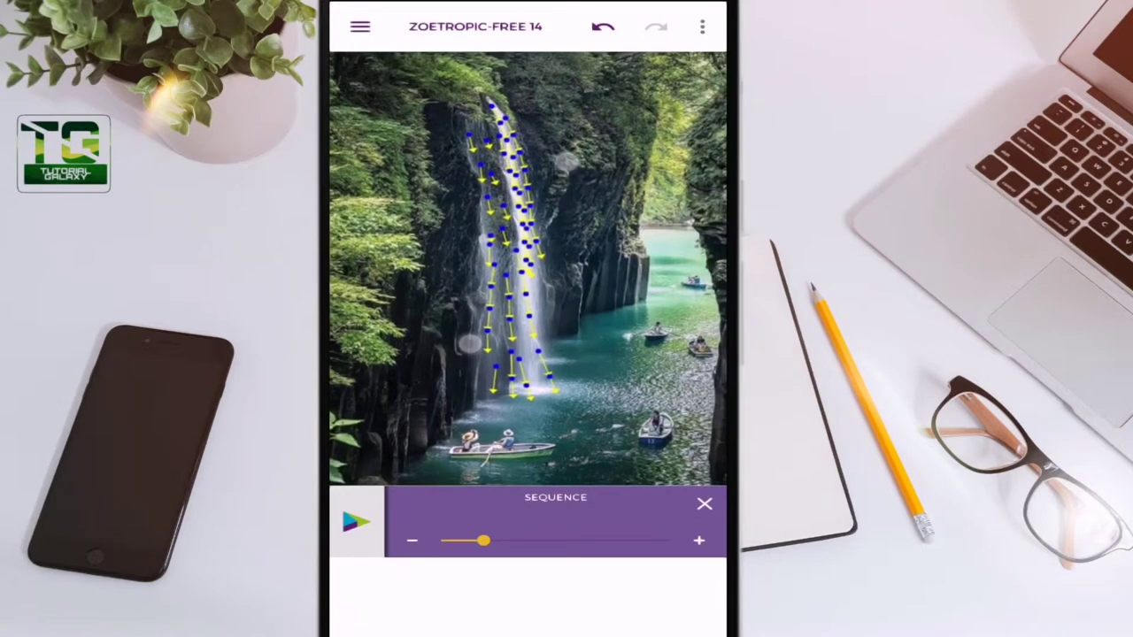
{"action": "left_click_drag", "start_coordinate": [555, 344], "coordinate": [586, 394]}
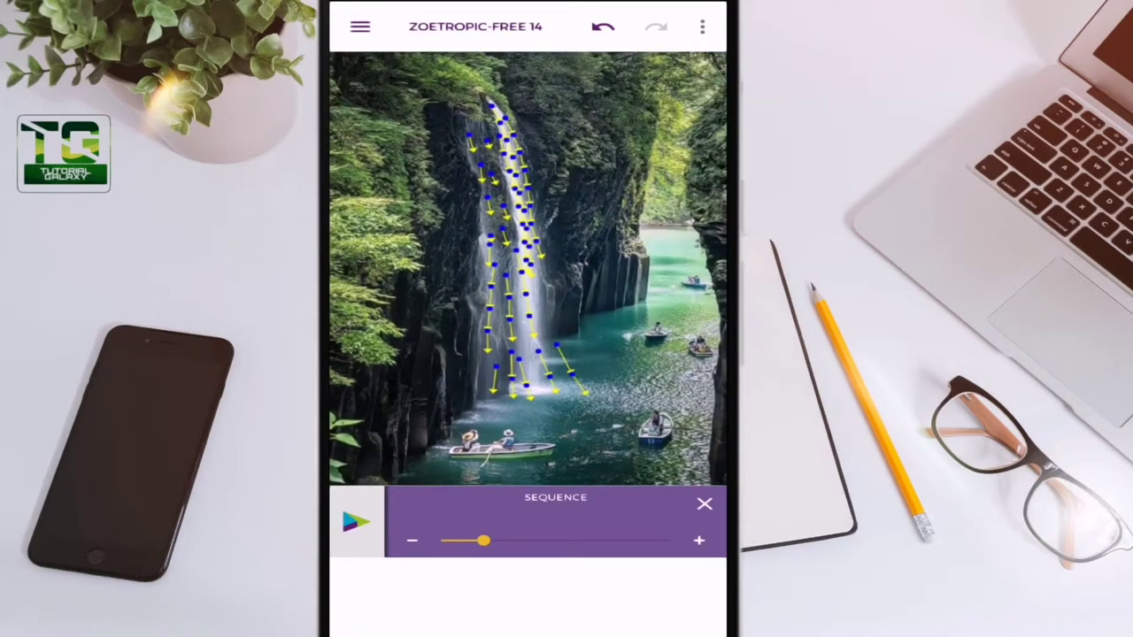
{"action": "left_click", "coordinate": [487, 404]}
{"action": "left_click", "coordinate": [476, 418]}
Draw flow arrows across the lower water and right of the waterfall base.
{"action": "left_click", "coordinate": [436, 460]}
{"action": "mouse_move", "coordinate": [483, 475]}
{"action": "left_mouse_down"}
{"action": "mouse_move", "coordinate": [447, 474]}
{"action": "mouse_move", "coordinate": [535, 472]}
{"action": "mouse_move", "coordinate": [583, 458]}
{"action": "mouse_move", "coordinate": [634, 476]}
{"action": "mouse_move", "coordinate": [693, 461]}
{"action": "left_mouse_up"}
{"action": "left_click", "coordinate": [698, 418]}
{"action": "left_click", "coordinate": [593, 430]}
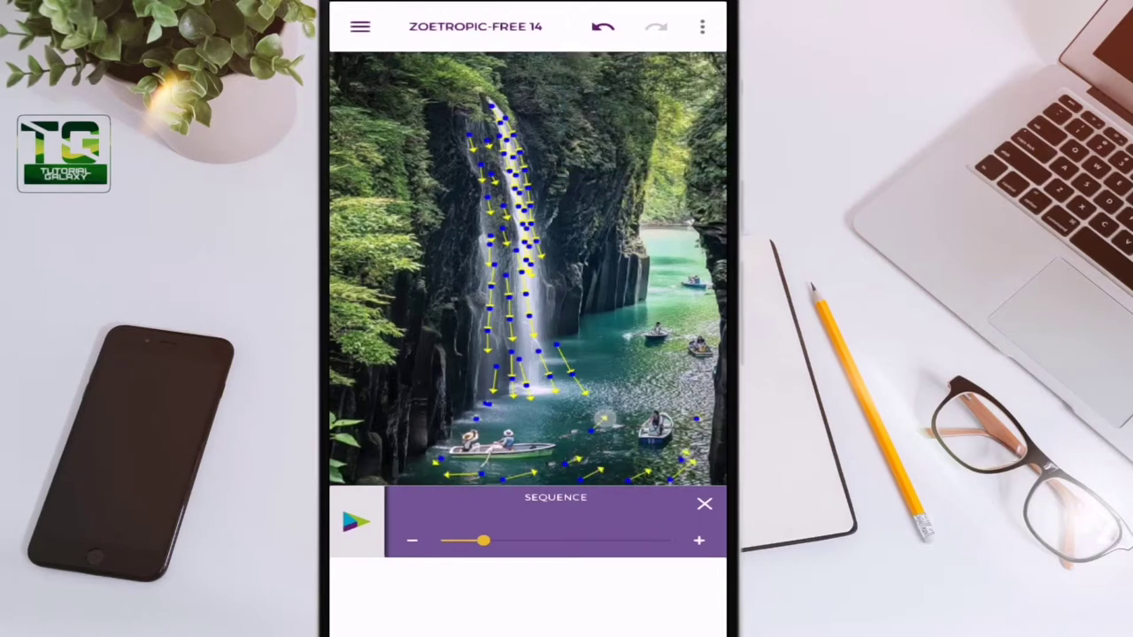
{"action": "left_click_drag", "start_coordinate": [592, 431], "coordinate": [605, 418]}
{"action": "mouse_move", "coordinate": [523, 398]}
{"action": "left_mouse_down"}
{"action": "mouse_move", "coordinate": [537, 424]}
{"action": "mouse_move", "coordinate": [548, 414]}
{"action": "mouse_move", "coordinate": [585, 439]}
{"action": "left_mouse_up"}
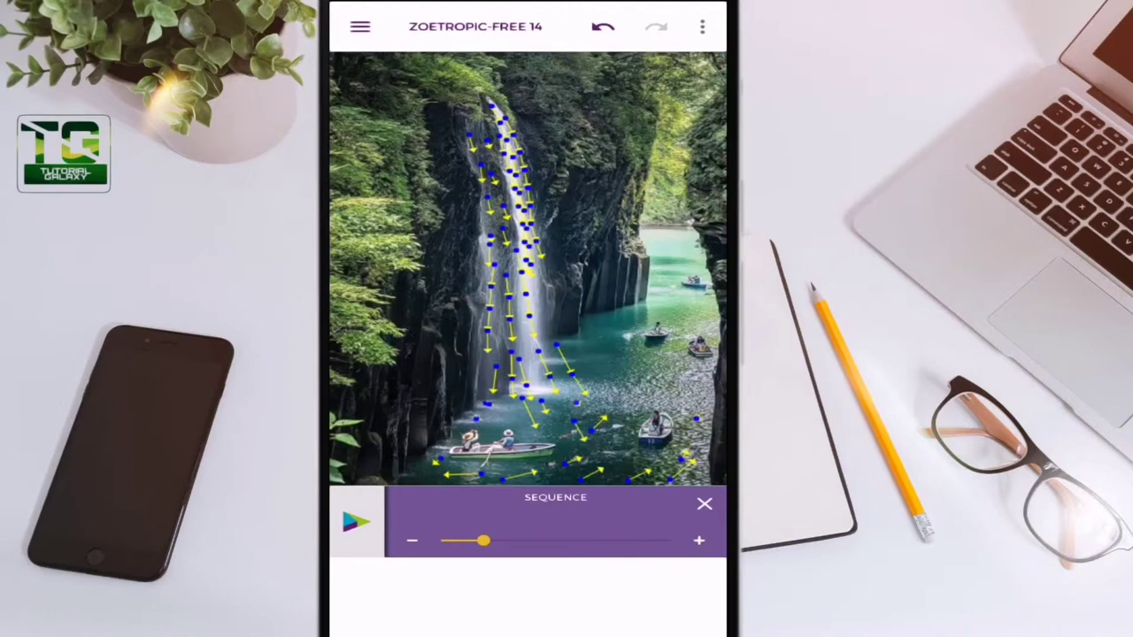
{"action": "left_click_drag", "start_coordinate": [615, 399], "coordinate": [640, 395]}
{"action": "mouse_move", "coordinate": [571, 346]}
{"action": "left_mouse_down"}
{"action": "mouse_move", "coordinate": [609, 341]}
{"action": "mouse_move", "coordinate": [633, 314]}
{"action": "left_mouse_up"}
{"action": "left_click_drag", "start_coordinate": [589, 335], "coordinate": [650, 308]}
Extend flow arrows across the lake and around the right-side boats, then close the Sequence panel.
{"action": "left_click_drag", "start_coordinate": [595, 372], "coordinate": [637, 347]}
{"action": "left_click_drag", "start_coordinate": [630, 382], "coordinate": [669, 356]}
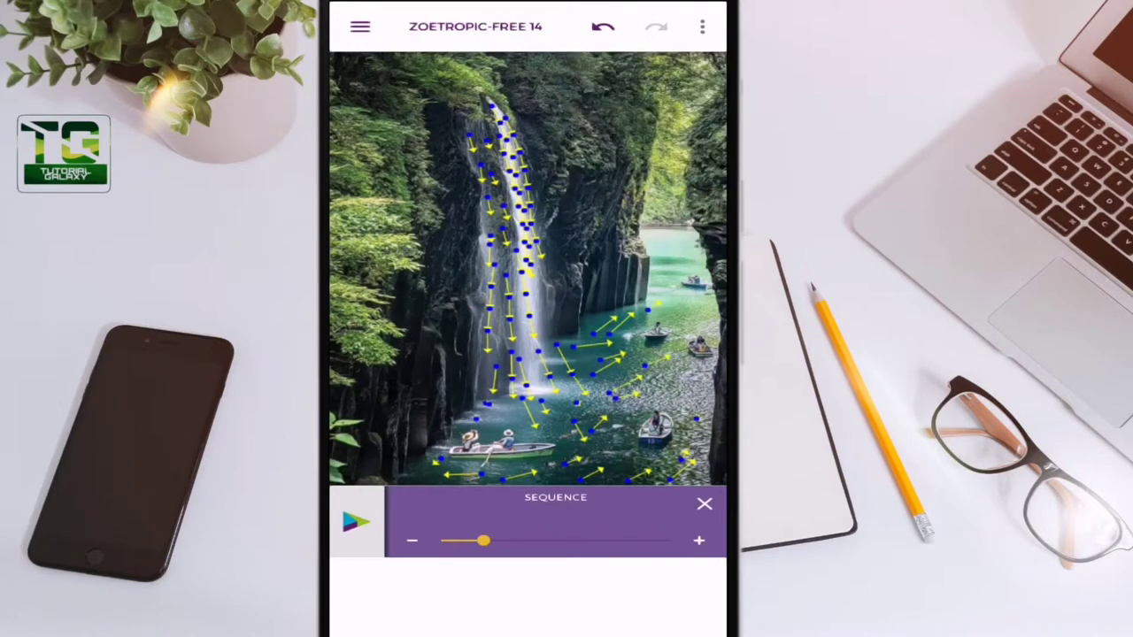
{"action": "left_click_drag", "start_coordinate": [681, 400], "coordinate": [701, 384]}
{"action": "left_click_drag", "start_coordinate": [659, 320], "coordinate": [708, 306]}
{"action": "mouse_move", "coordinate": [664, 276]}
{"action": "left_mouse_down"}
{"action": "mouse_move", "coordinate": [657, 253]}
{"action": "mouse_move", "coordinate": [684, 232]}
{"action": "left_mouse_up"}
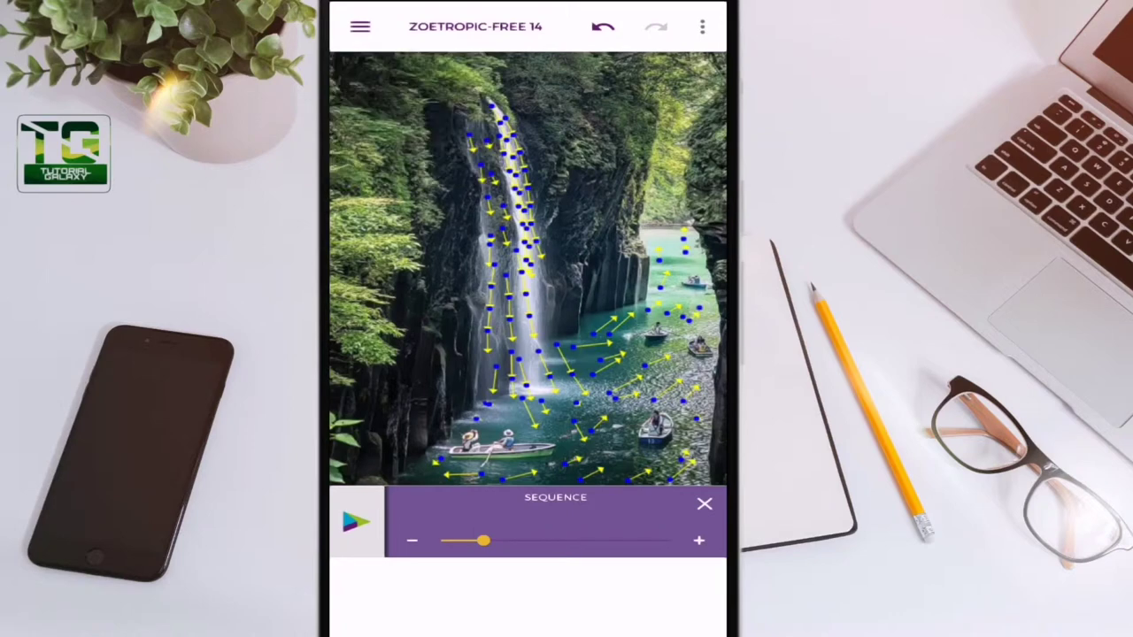
{"action": "left_click", "coordinate": [556, 426]}
{"action": "left_click", "coordinate": [551, 323]}
{"action": "left_click", "coordinate": [704, 503]}
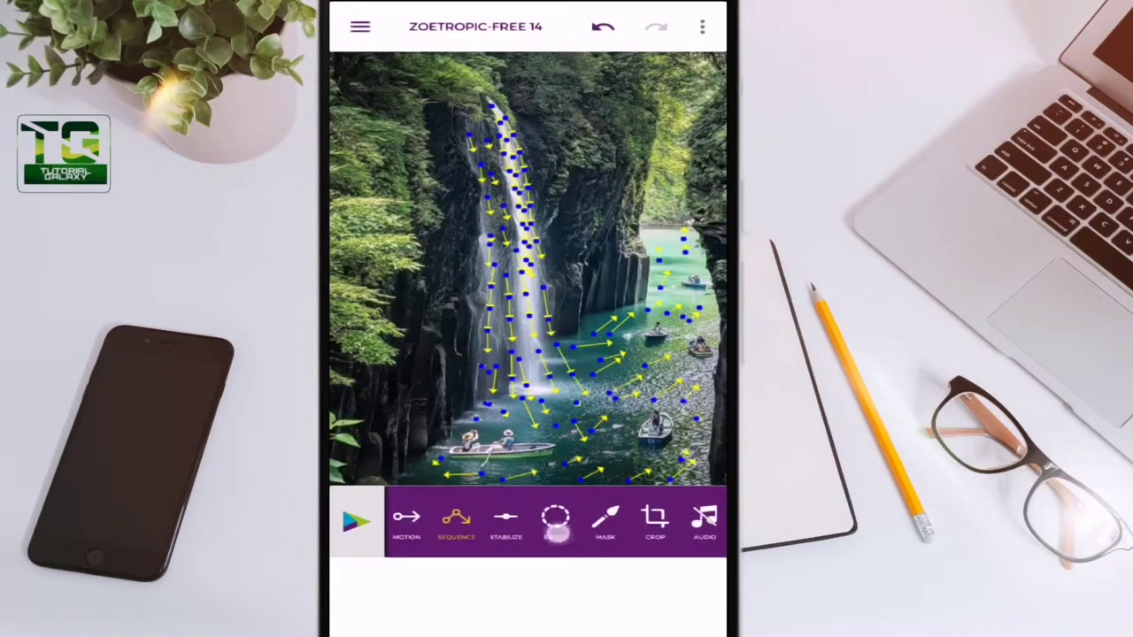
Switch to Stabilize and place anchors from the waterfall top down its left side.
{"action": "left_click", "coordinate": [507, 520]}
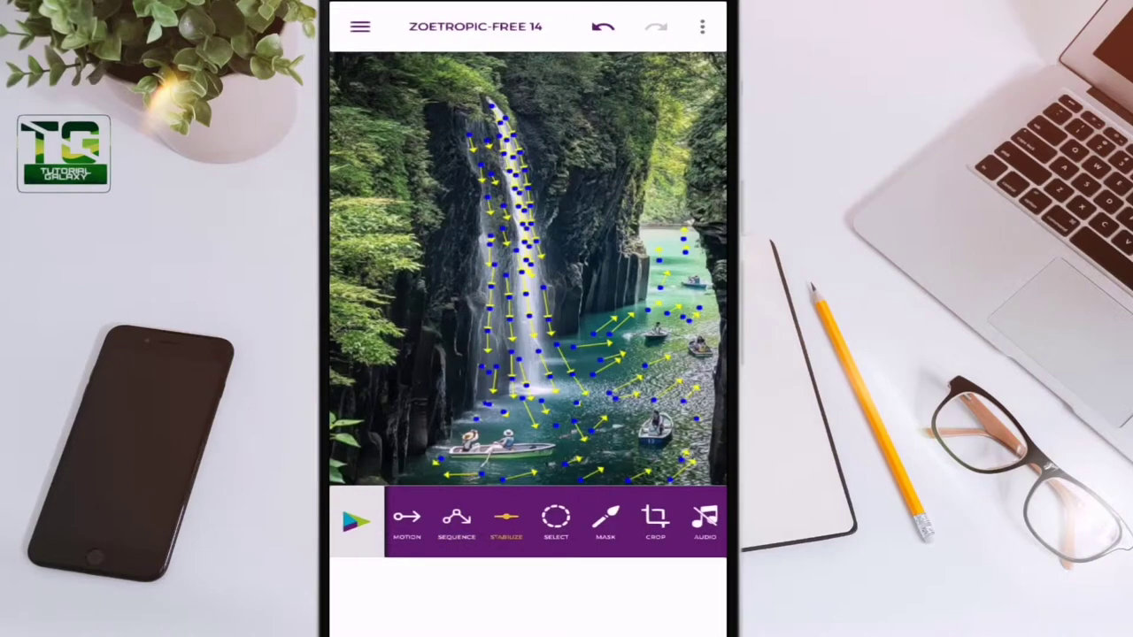
{"action": "scroll", "coordinate": [442, 221], "scroll_direction": "up", "scroll_amount": 5}
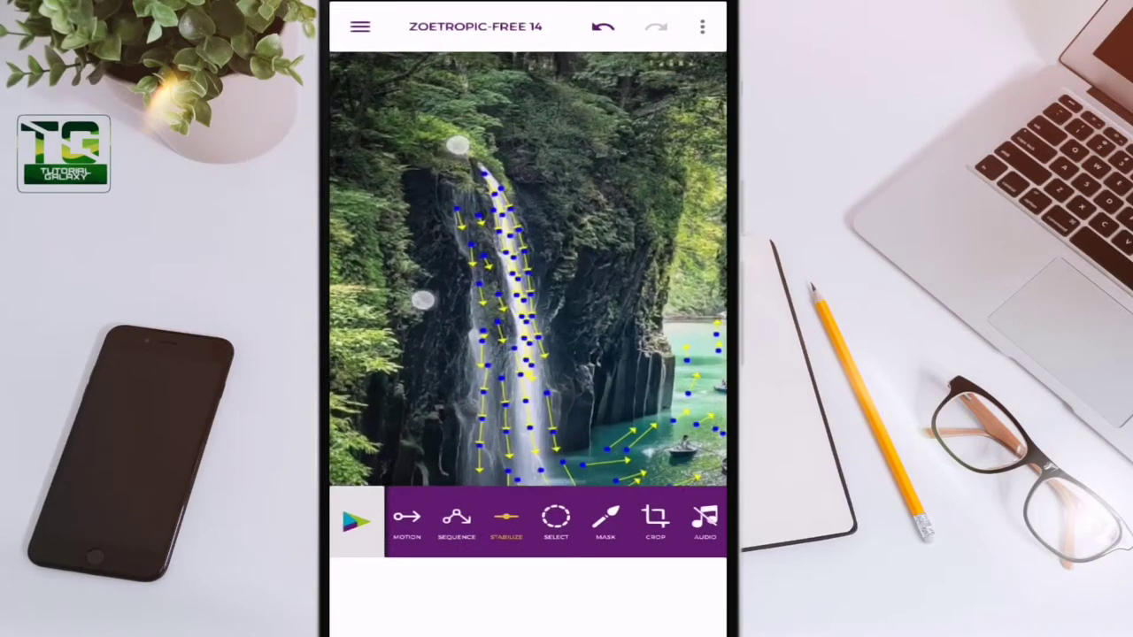
{"action": "left_click", "coordinate": [463, 210]}
{"action": "left_click_drag", "start_coordinate": [464, 209], "coordinate": [446, 307]}
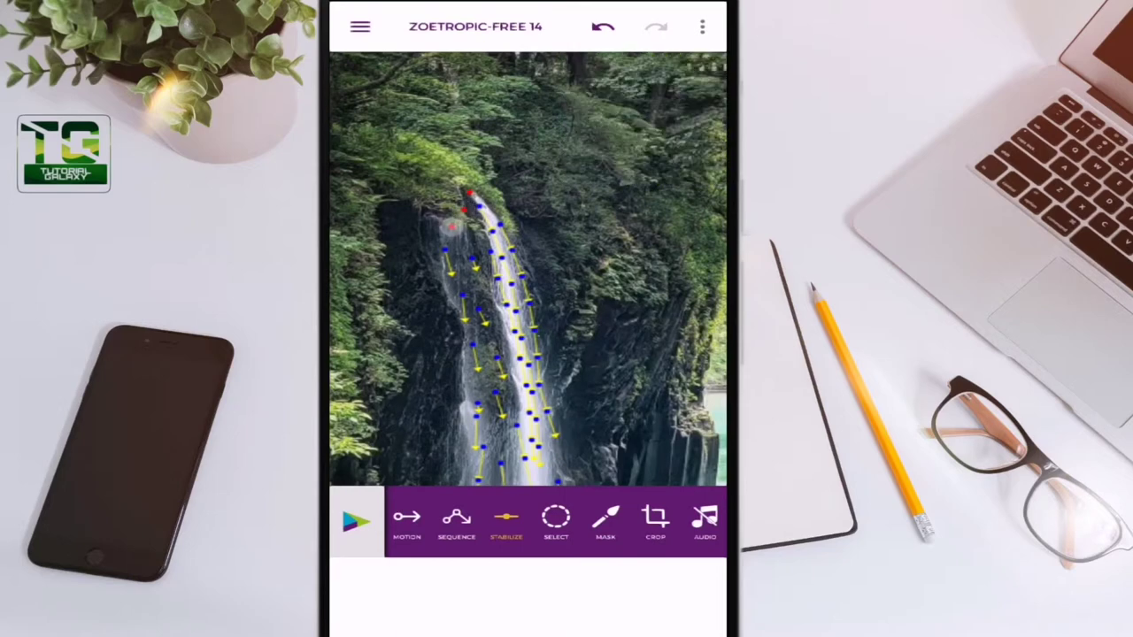
{"action": "left_click", "coordinate": [463, 332]}
{"action": "left_click", "coordinate": [461, 363]}
{"action": "left_click", "coordinate": [464, 387]}
{"action": "left_click", "coordinate": [458, 416]}
{"action": "left_click", "coordinate": [446, 444]}
{"action": "left_click", "coordinate": [445, 475]}
Add anchors down the waterfall's right edge and along its outer left edge.
{"action": "left_click", "coordinate": [496, 195]}
{"action": "left_click_drag", "start_coordinate": [496, 196], "coordinate": [540, 296]}
{"action": "left_click", "coordinate": [551, 353]}
{"action": "left_click", "coordinate": [561, 400]}
{"action": "left_click", "coordinate": [573, 425]}
{"action": "left_click", "coordinate": [577, 452]}
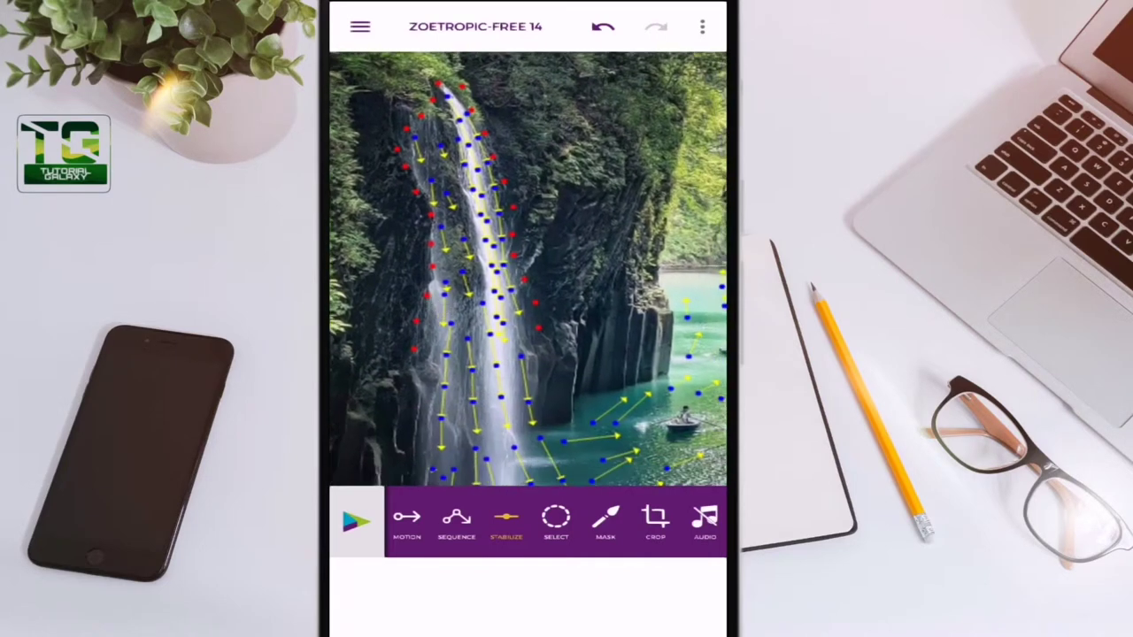
{"action": "left_click", "coordinate": [424, 372]}
{"action": "left_click", "coordinate": [423, 402]}
{"action": "left_click", "coordinate": [418, 437]}
{"action": "left_click", "coordinate": [421, 463]}
Trace anchors along the lake's right edge and lower-left shoreline.
{"action": "scroll", "coordinate": [500, 318], "scroll_direction": "up", "scroll_amount": 2}
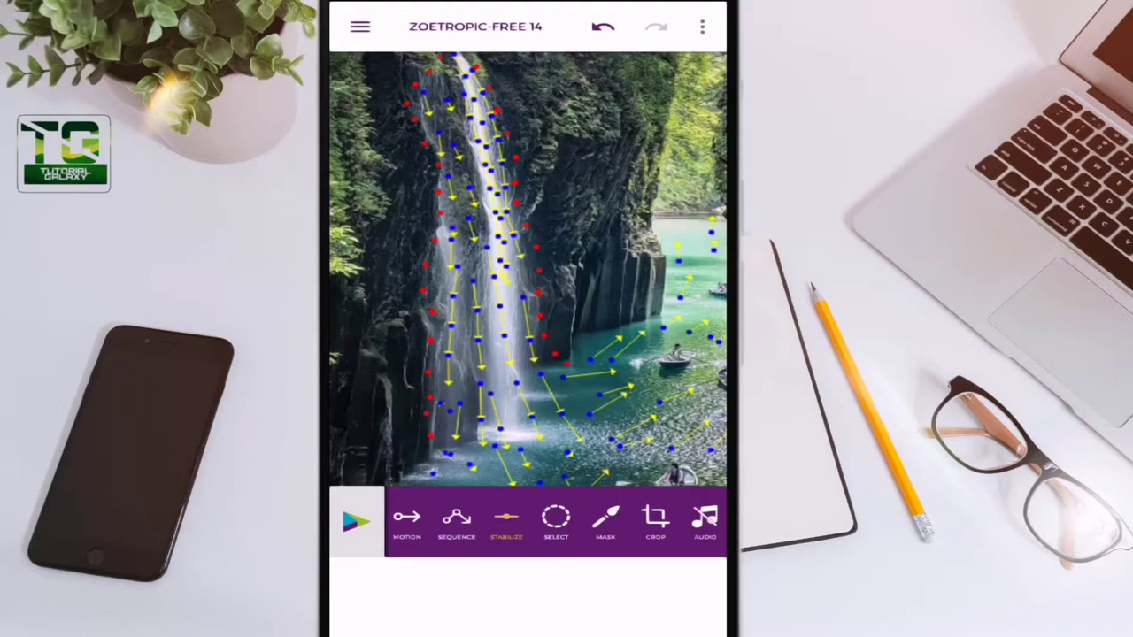
{"action": "mouse_move", "coordinate": [571, 359]}
{"action": "left_mouse_down"}
{"action": "mouse_move", "coordinate": [600, 333]}
{"action": "mouse_move", "coordinate": [656, 314]}
{"action": "left_mouse_up"}
{"action": "left_click_drag", "start_coordinate": [518, 269], "coordinate": [534, 243]}
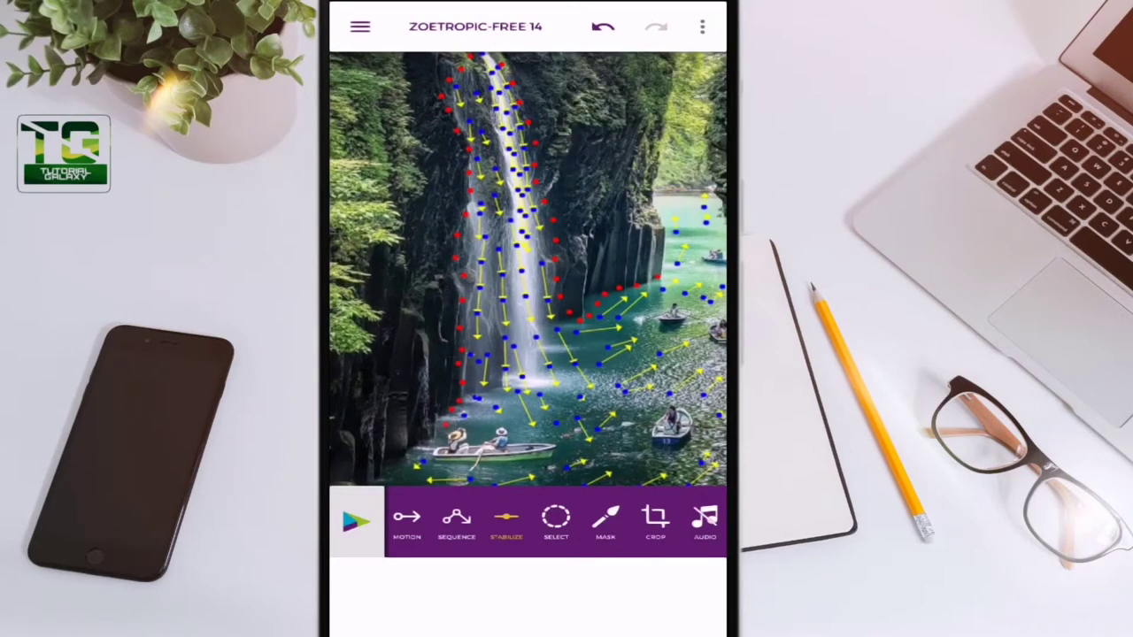
{"action": "left_click_drag", "start_coordinate": [447, 414], "coordinate": [394, 467]}
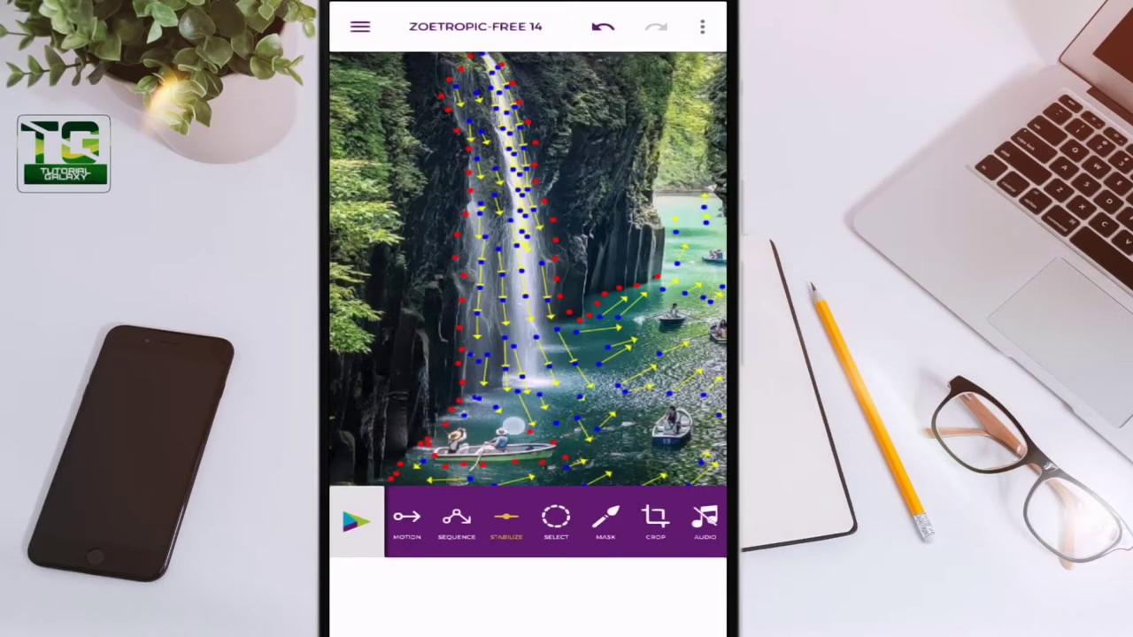
Ring the left, right-hand and centre boats with stabilize anchors.
{"action": "left_click_drag", "start_coordinate": [513, 428], "coordinate": [454, 421]}
{"action": "scroll", "coordinate": [528, 269], "scroll_direction": "up", "scroll_amount": 3}
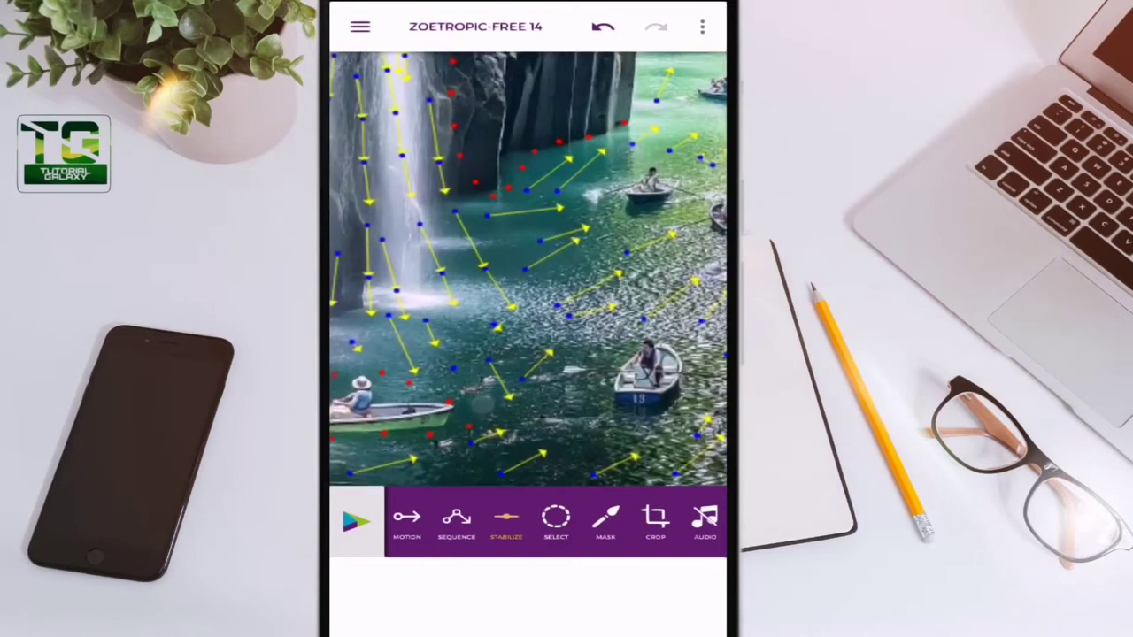
{"action": "left_click_drag", "start_coordinate": [616, 352], "coordinate": [695, 354]}
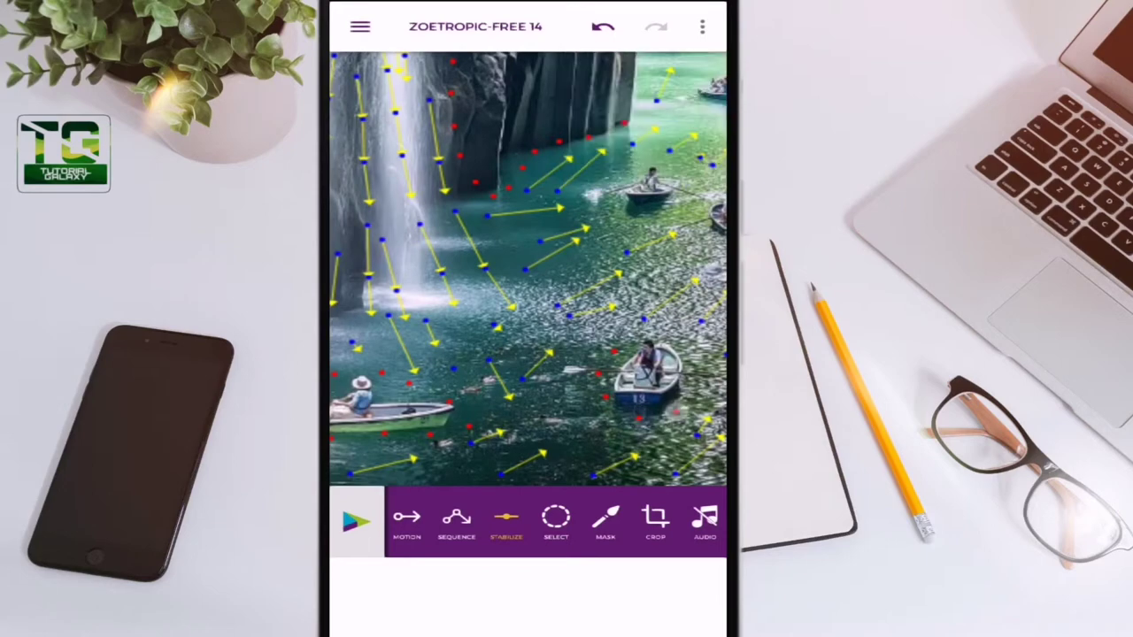
{"action": "scroll", "coordinate": [528, 269], "scroll_direction": "down", "scroll_amount": 3}
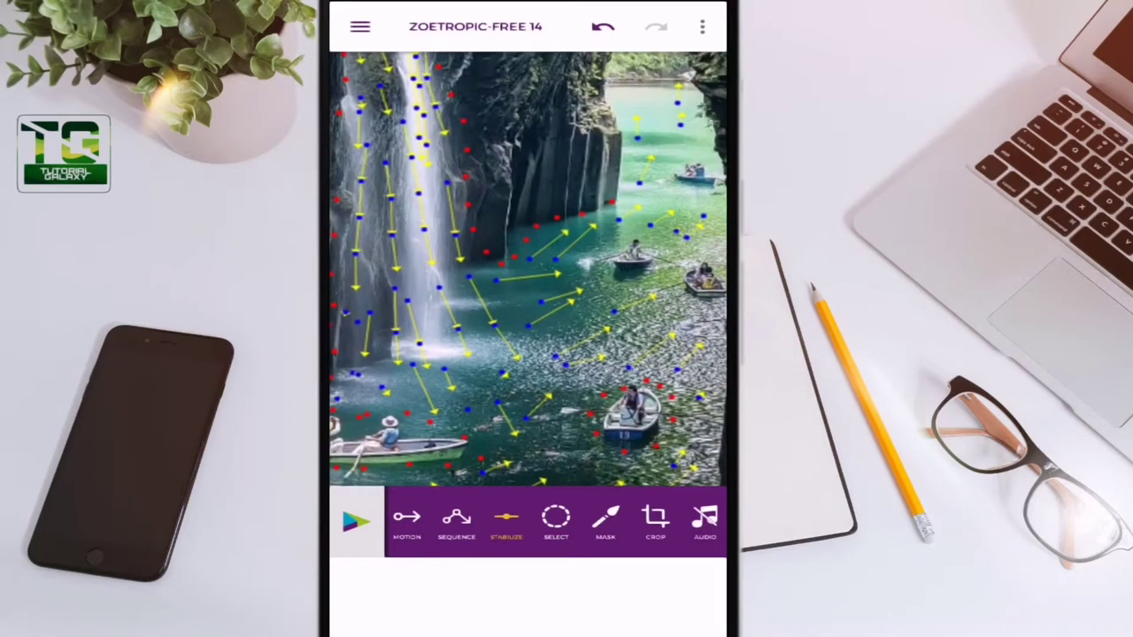
{"action": "scroll", "coordinate": [593, 289], "scroll_direction": "up", "scroll_amount": 3}
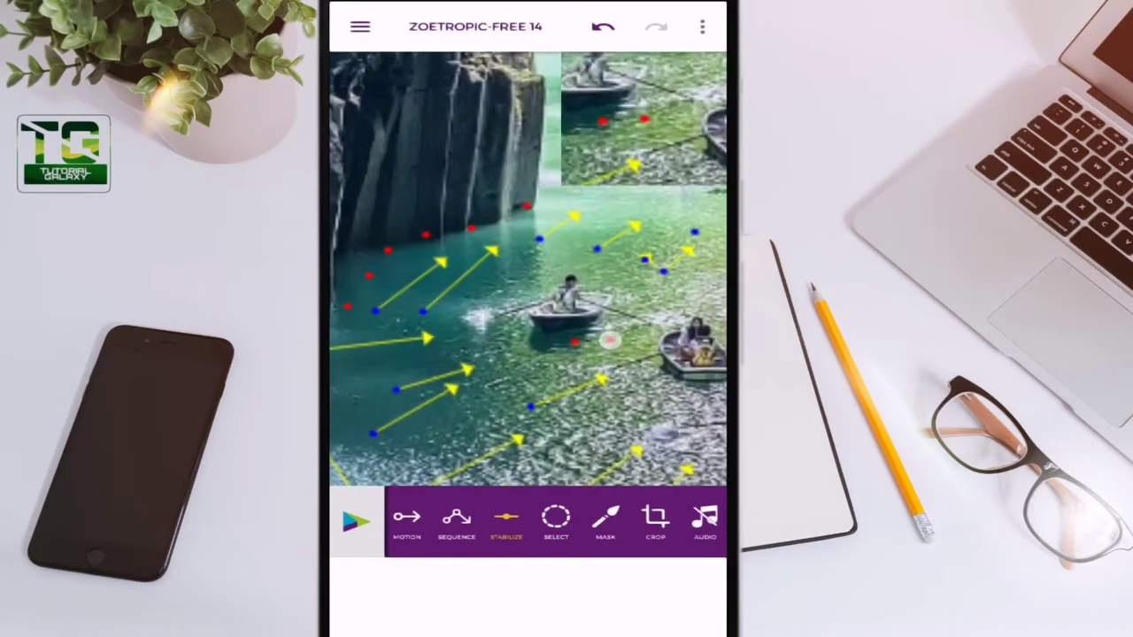
{"action": "mouse_move", "coordinate": [637, 301]}
{"action": "left_mouse_down"}
{"action": "mouse_move", "coordinate": [581, 261]}
{"action": "mouse_move", "coordinate": [518, 323]}
{"action": "mouse_move", "coordinate": [566, 354]}
{"action": "mouse_move", "coordinate": [706, 400]}
{"action": "mouse_move", "coordinate": [688, 316]}
{"action": "mouse_move", "coordinate": [677, 363]}
{"action": "left_mouse_up"}
Trace anchors up the right cliff, on the left cliff and along the far water edge.
{"action": "scroll", "coordinate": [528, 270], "scroll_direction": "down", "scroll_amount": 3}
{"action": "scroll", "coordinate": [529, 269], "scroll_direction": "down", "scroll_amount": 3}
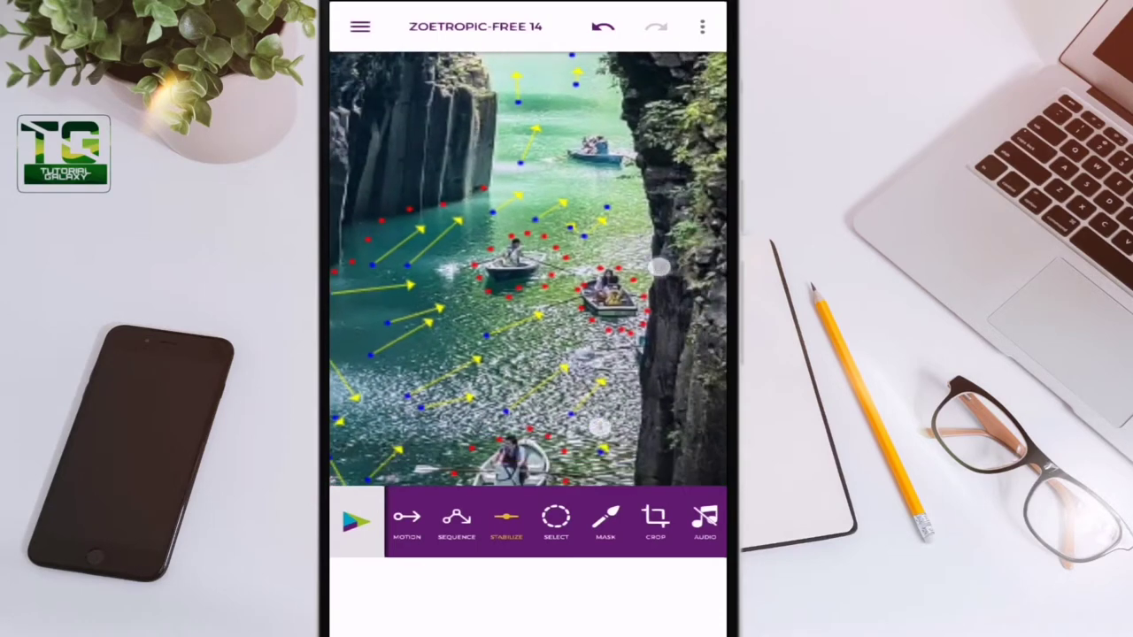
{"action": "scroll", "coordinate": [529, 269], "scroll_direction": "down", "scroll_amount": 3}
{"action": "left_click", "coordinate": [588, 409]}
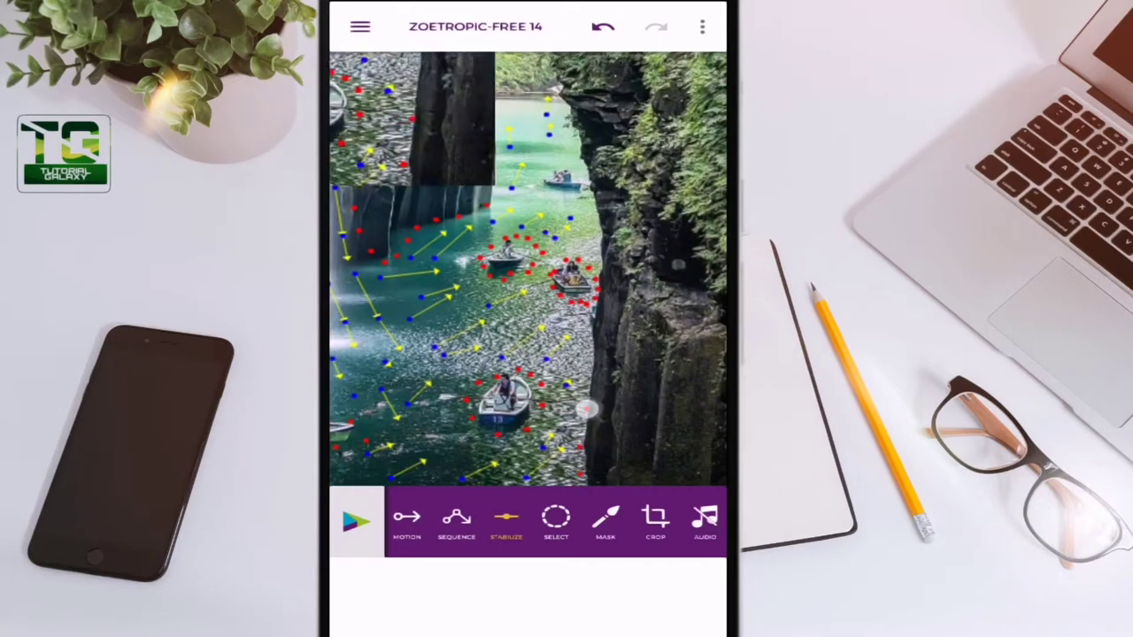
{"action": "left_click_drag", "start_coordinate": [582, 341], "coordinate": [596, 200]}
{"action": "left_click_drag", "start_coordinate": [529, 269], "coordinate": [553, 333]}
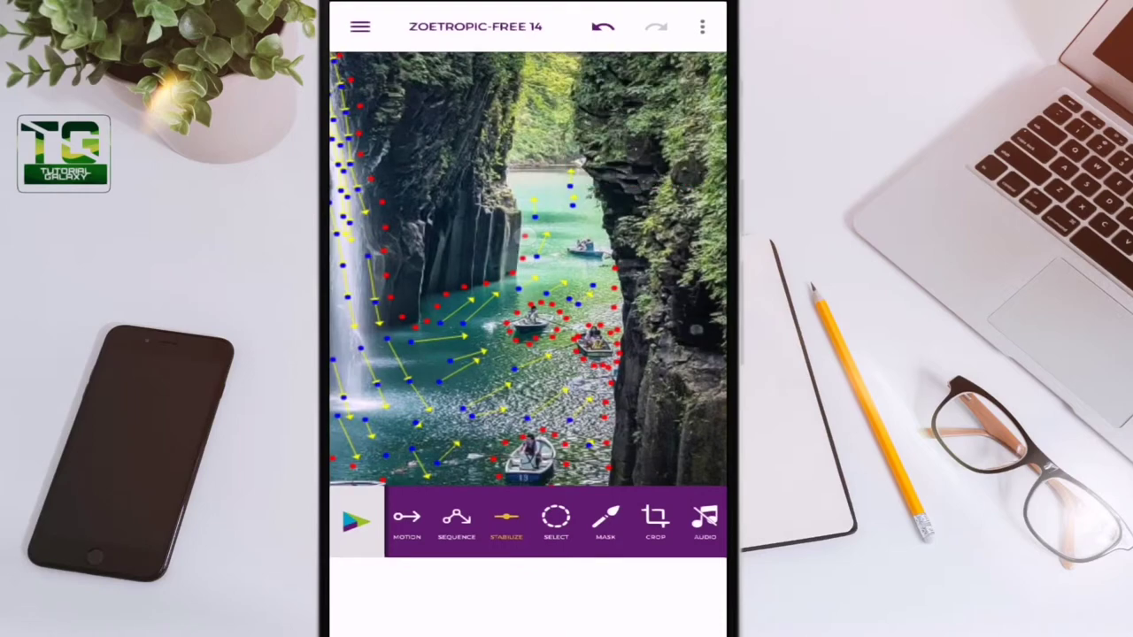
{"action": "left_click", "coordinate": [510, 194]}
{"action": "mouse_move", "coordinate": [512, 166]}
{"action": "left_mouse_down"}
{"action": "mouse_move", "coordinate": [575, 158]}
{"action": "mouse_move", "coordinate": [605, 188]}
{"action": "mouse_move", "coordinate": [624, 260]}
{"action": "mouse_move", "coordinate": [600, 261]}
{"action": "mouse_move", "coordinate": [587, 226]}
{"action": "left_mouse_up"}
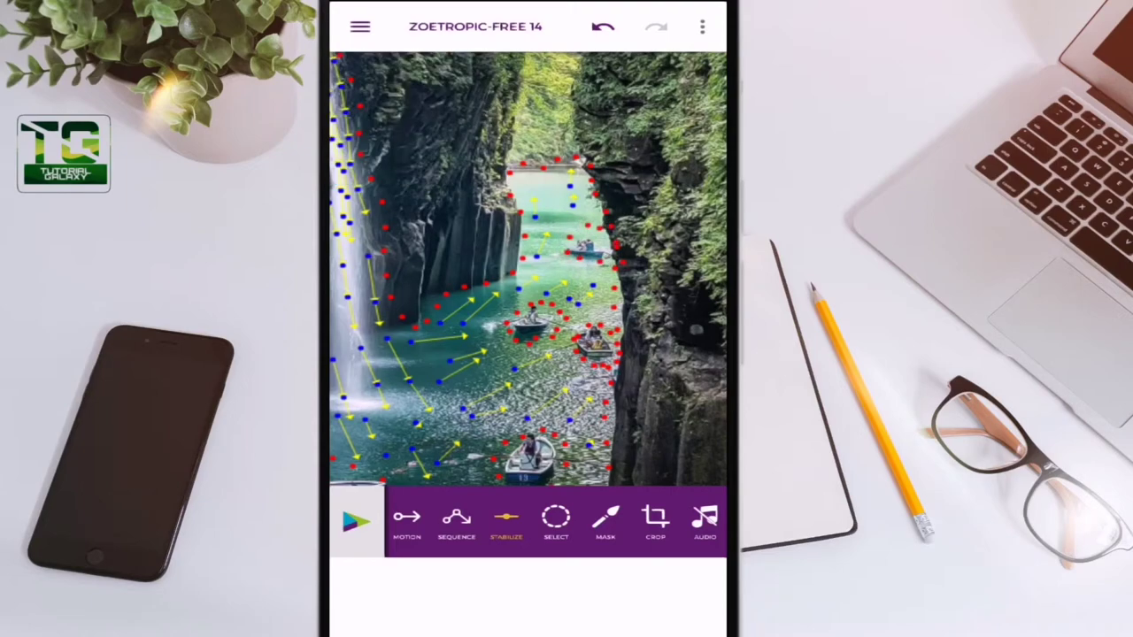
{"action": "scroll", "coordinate": [531, 266], "scroll_direction": "down", "scroll_amount": 5}
{"action": "scroll", "coordinate": [584, 213], "scroll_direction": "down", "scroll_amount": 1}
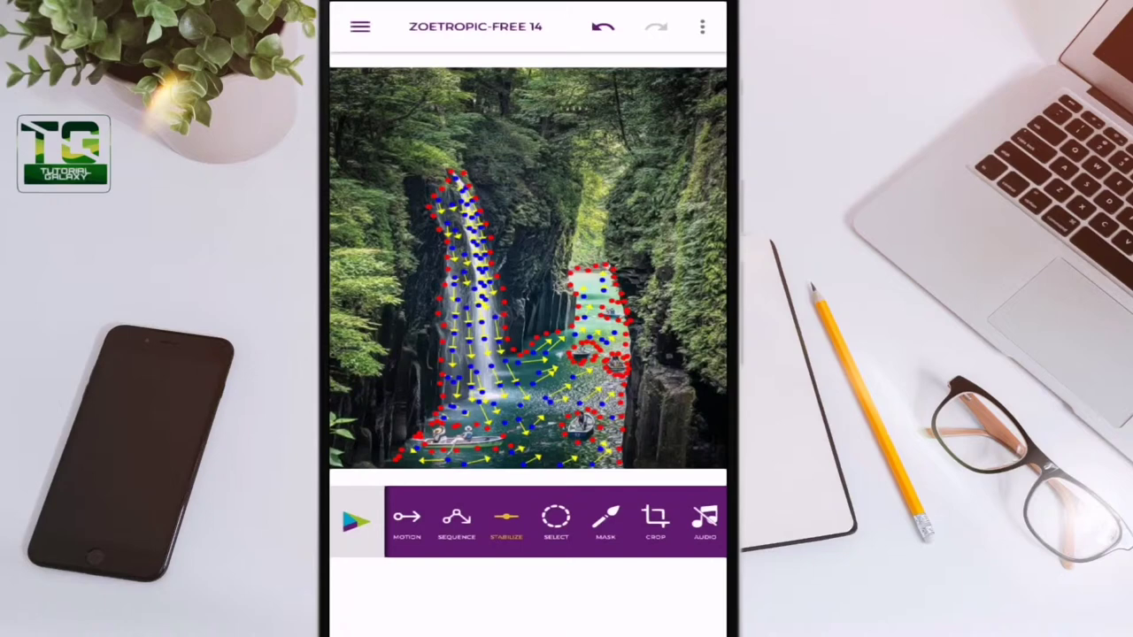
{"action": "left_click", "coordinate": [571, 157]}
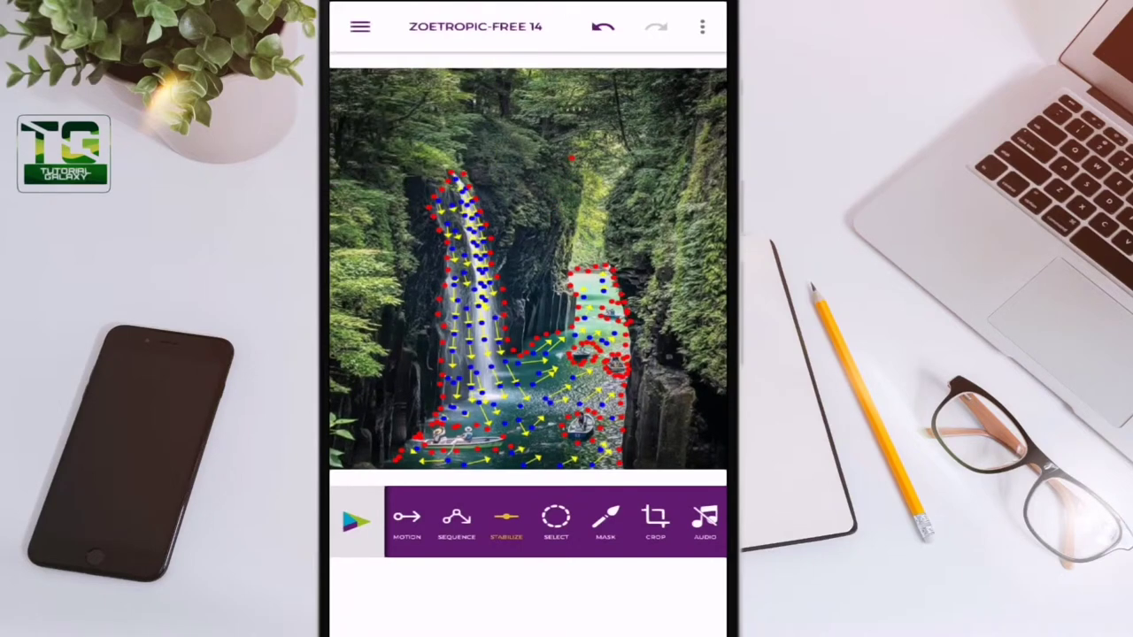
{"action": "left_click", "coordinate": [603, 26]}
{"action": "left_click_drag", "start_coordinate": [358, 521], "coordinate": [363, 476]}
Play the animation preview and shorten its duration from 5.5S to 3.2S, then open the three-dot menu.
{"action": "left_click", "coordinate": [357, 521]}
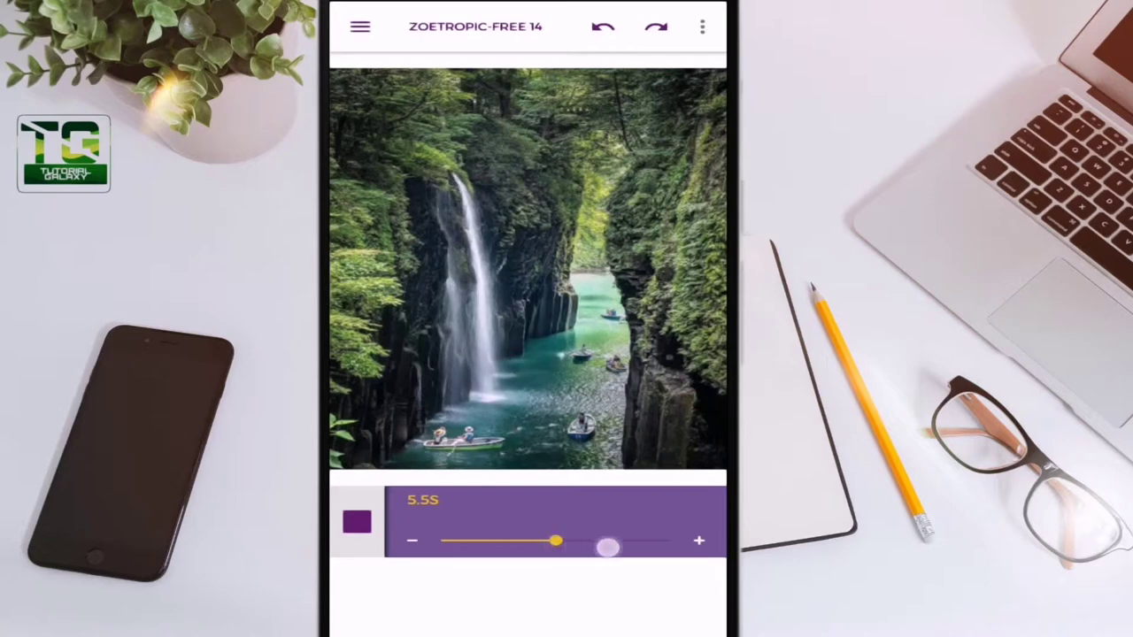
{"action": "left_click", "coordinate": [613, 540]}
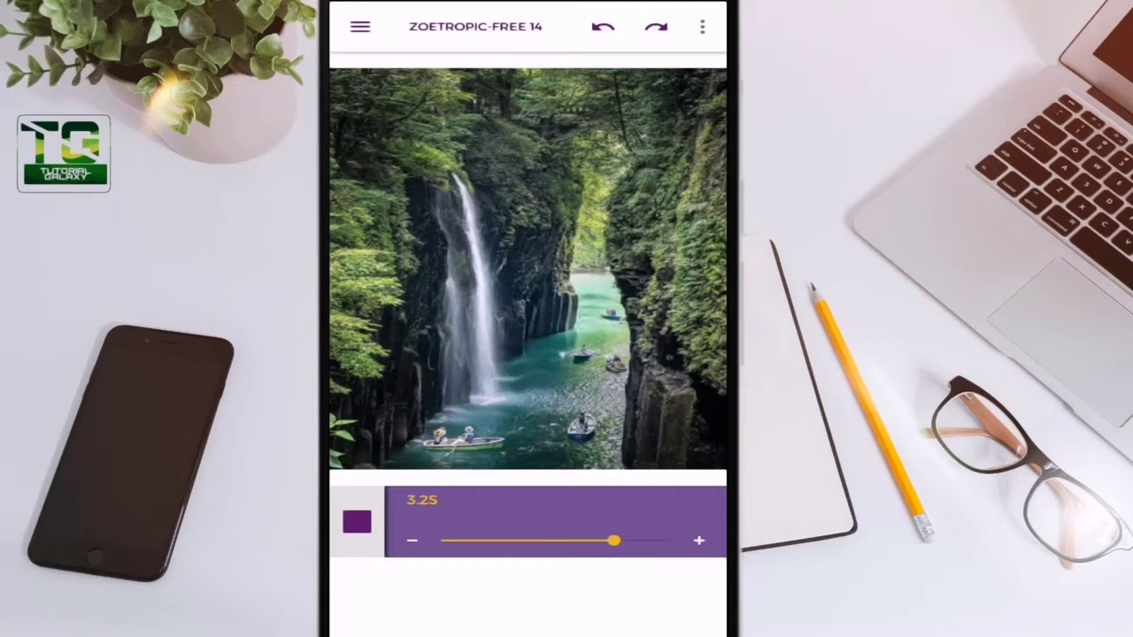
{"action": "left_click", "coordinate": [702, 26]}
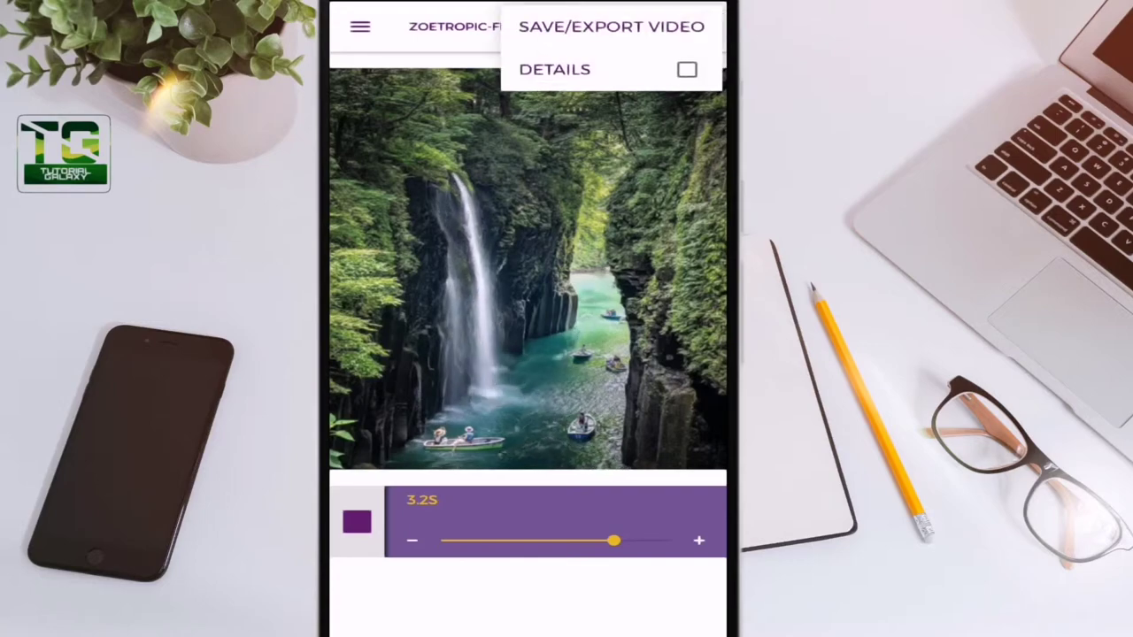
Export the waterfall animation without logo as an MP4 video, dismissing the share sheet afterwards.
{"action": "left_click", "coordinate": [611, 27]}
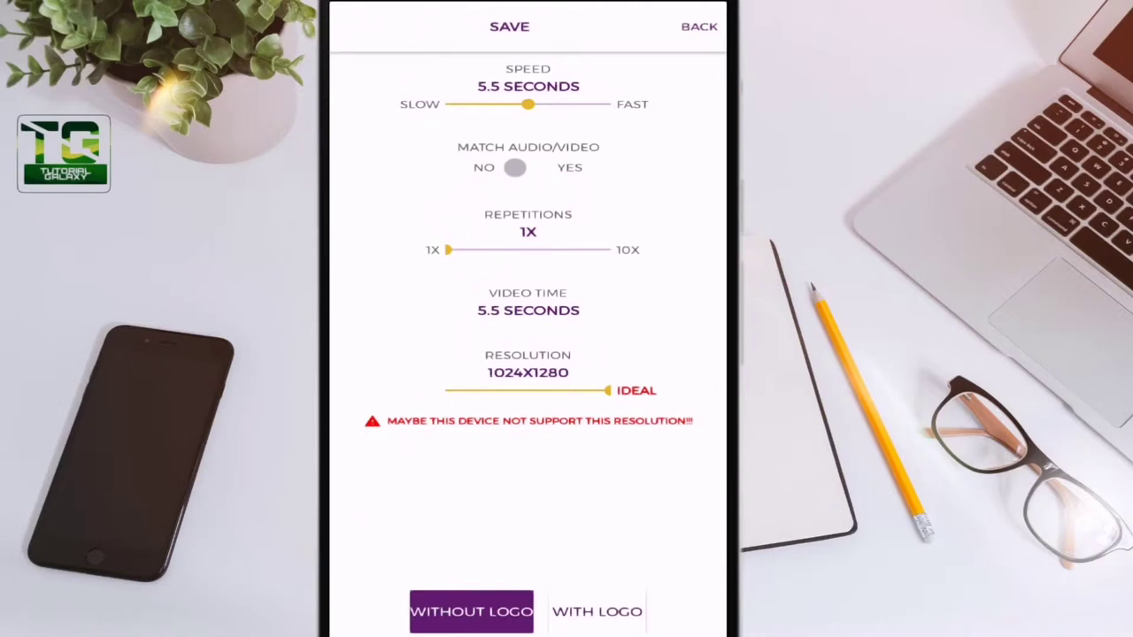
{"action": "left_click", "coordinate": [525, 444]}
{"action": "left_click", "coordinate": [595, 616]}
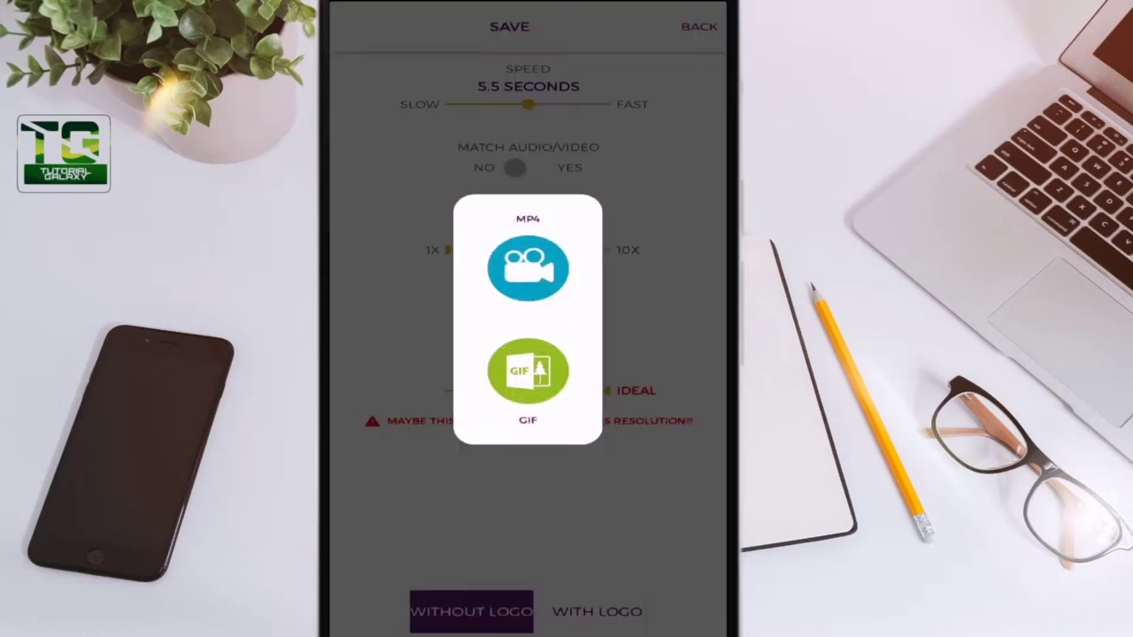
{"action": "left_click_drag", "start_coordinate": [535, 287], "coordinate": [554, 244]}
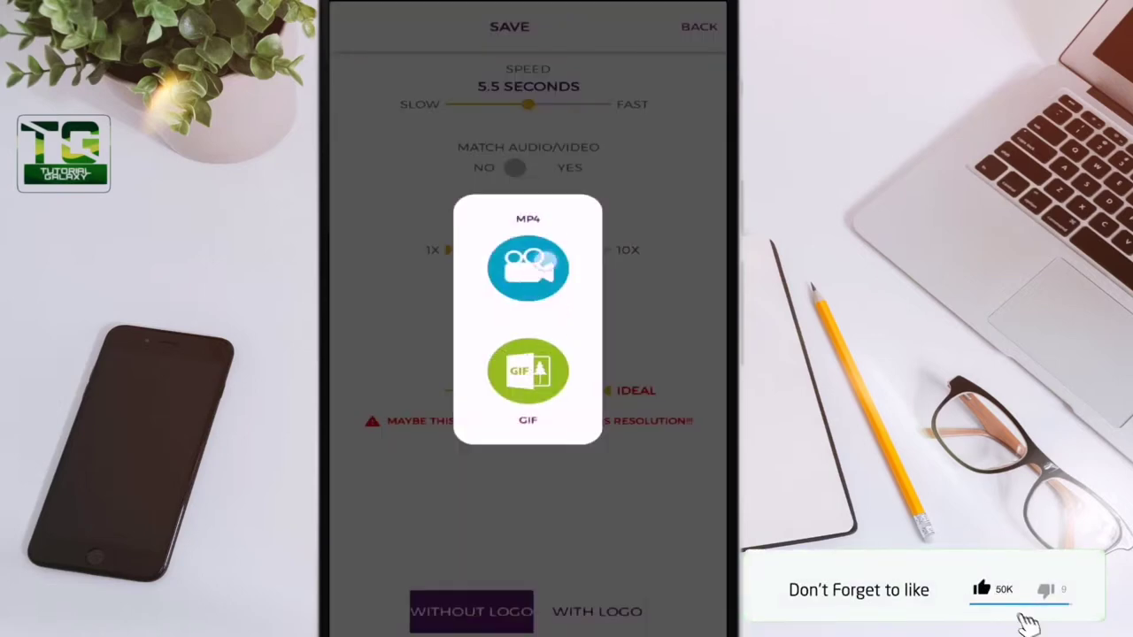
{"action": "left_click", "coordinate": [553, 244]}
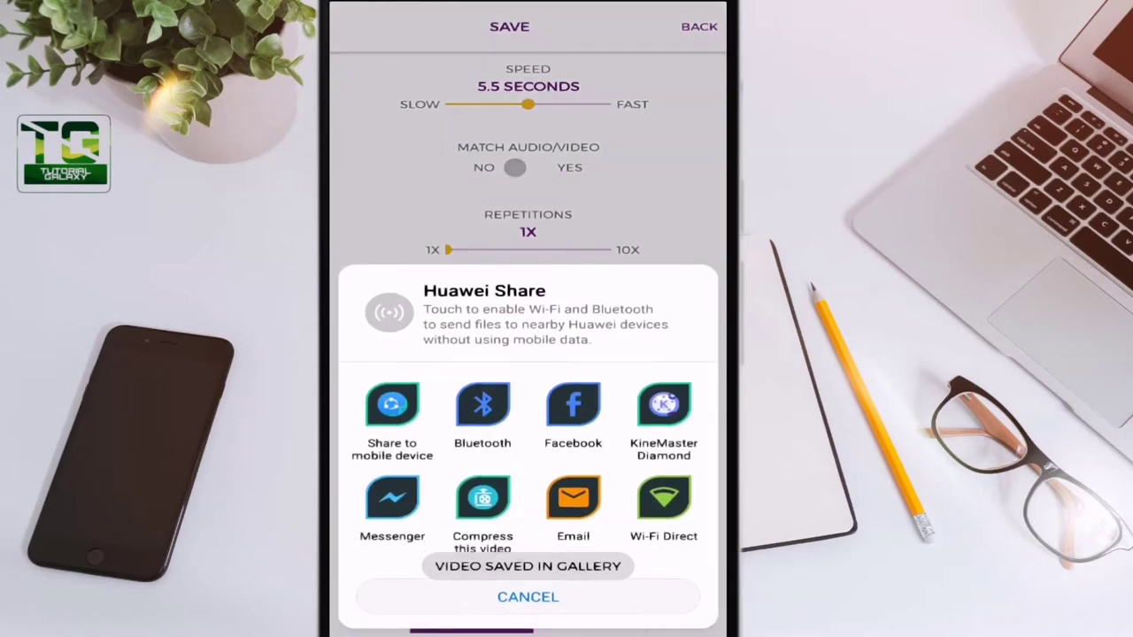
{"action": "left_click", "coordinate": [527, 597]}
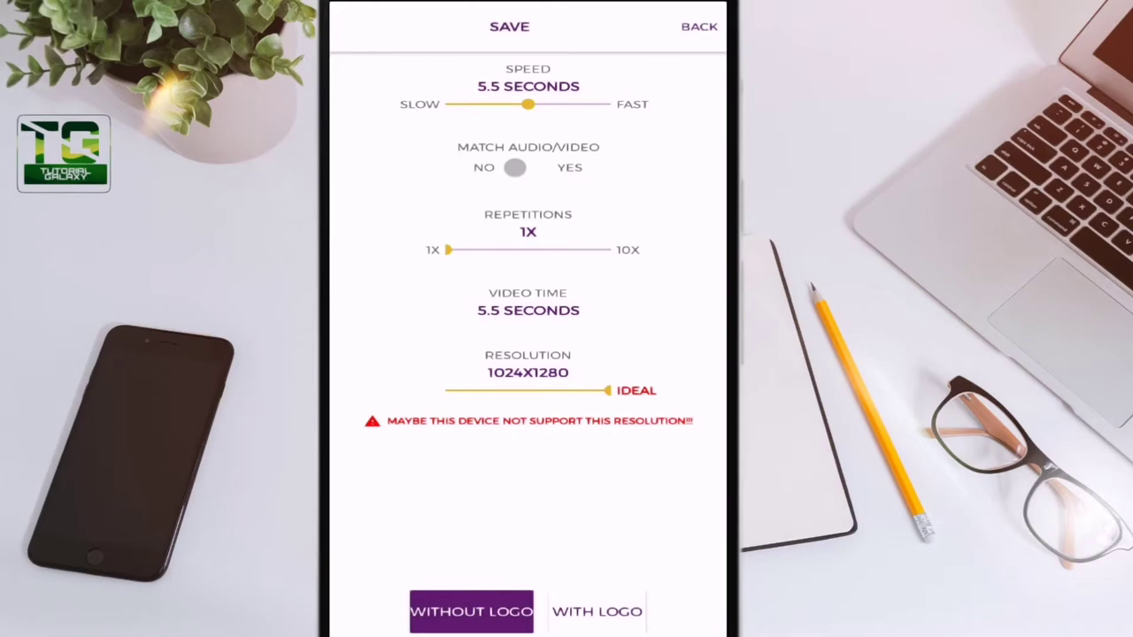
Create a new memory from the Camera album's motocross photo, saved under the default name 'Zoetropic-free 15'.
{"action": "left_click", "coordinate": [359, 26]}
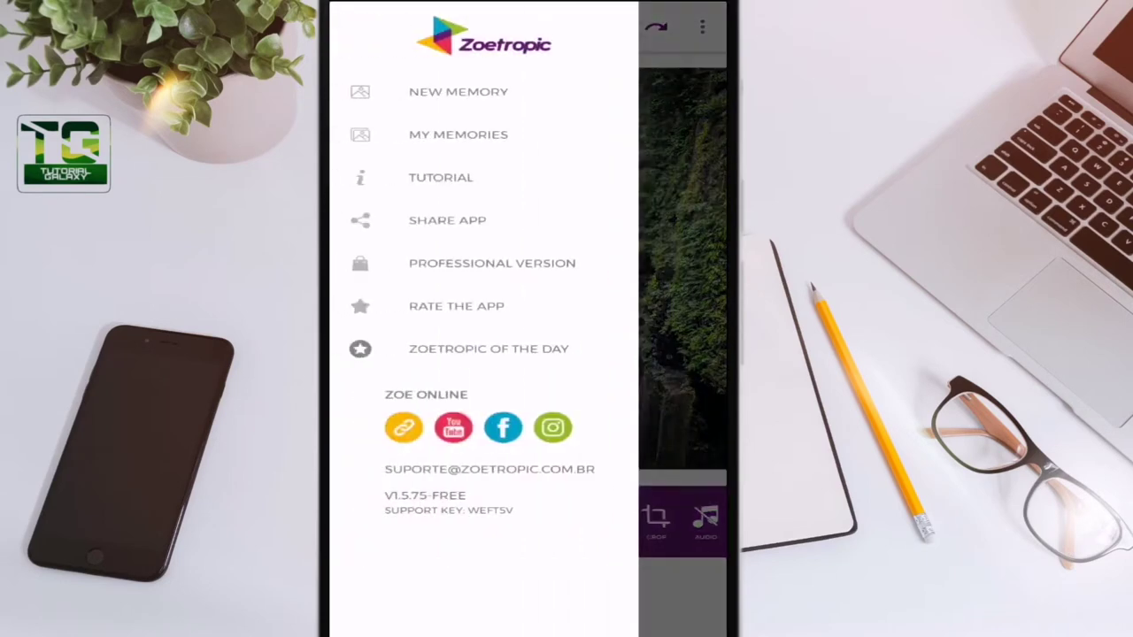
{"action": "left_click", "coordinate": [492, 96]}
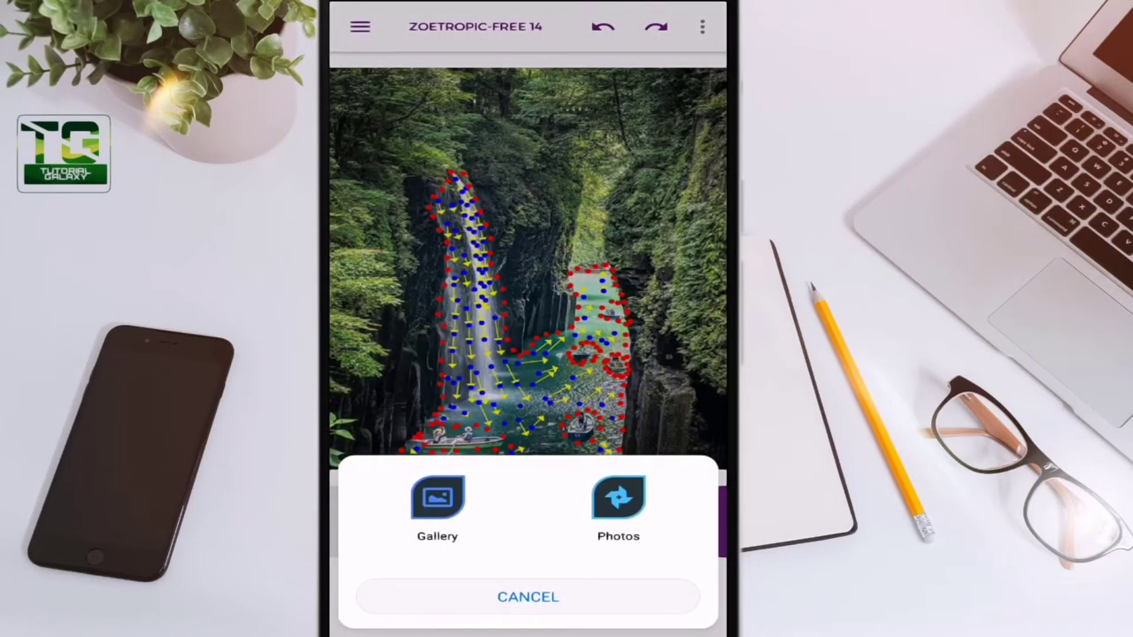
{"action": "left_click", "coordinate": [438, 499]}
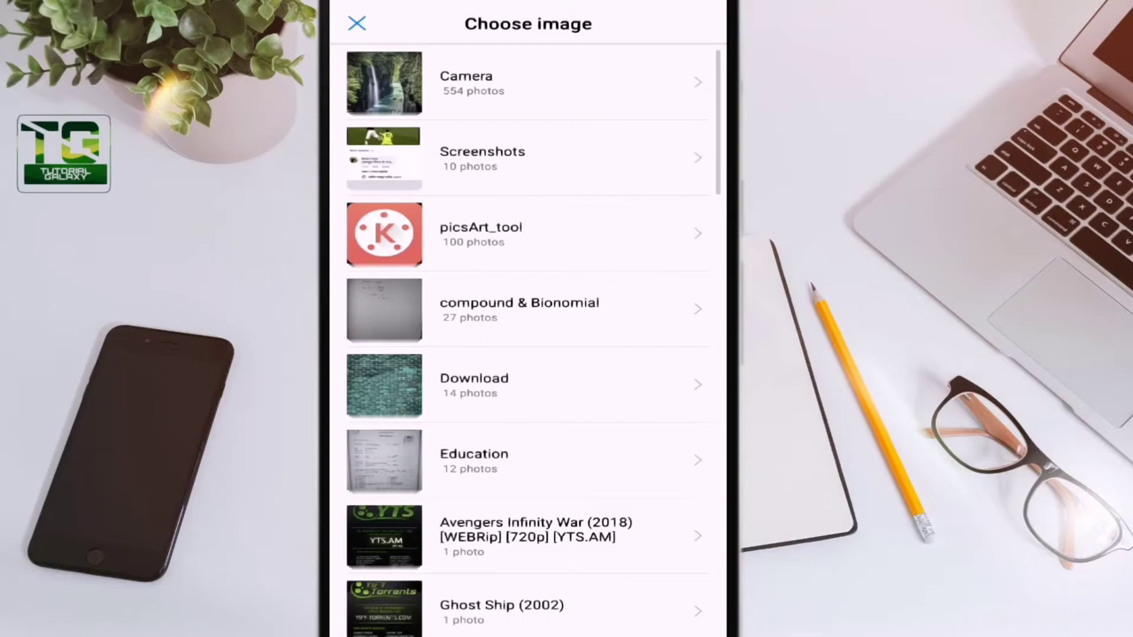
{"action": "left_click", "coordinate": [566, 84]}
{"action": "left_click", "coordinate": [531, 97]}
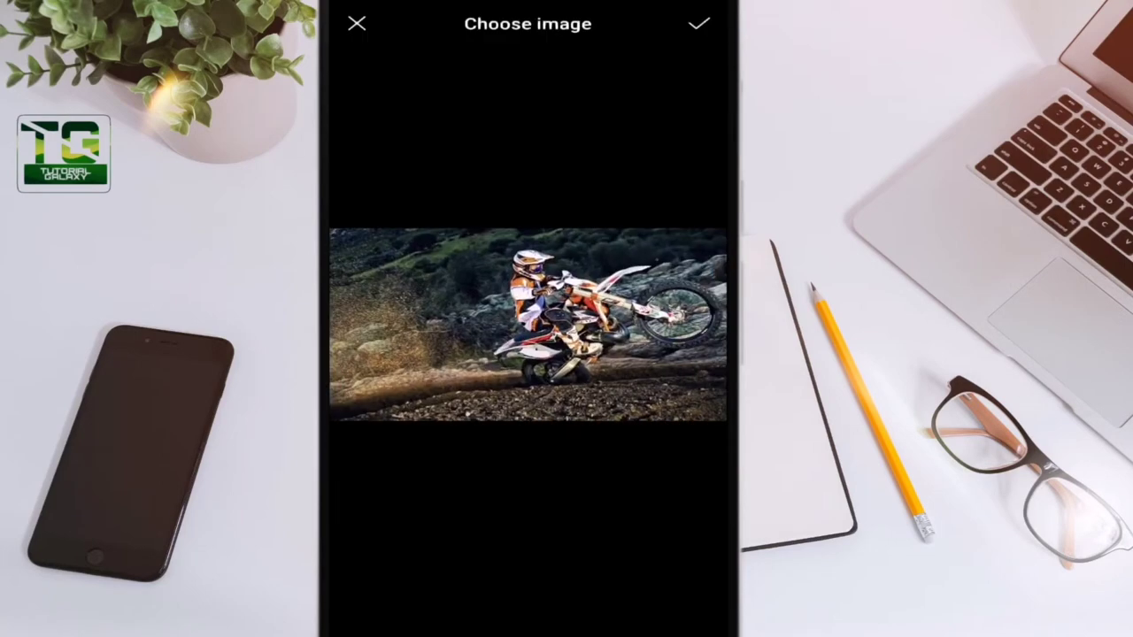
{"action": "left_click", "coordinate": [698, 23]}
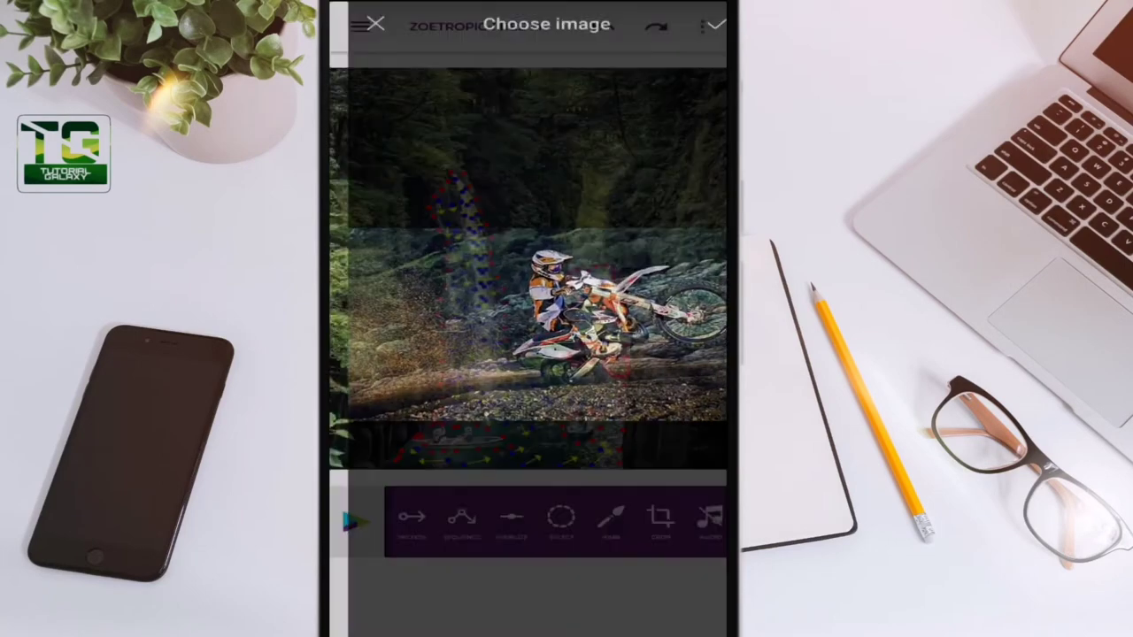
{"action": "left_click", "coordinate": [573, 350]}
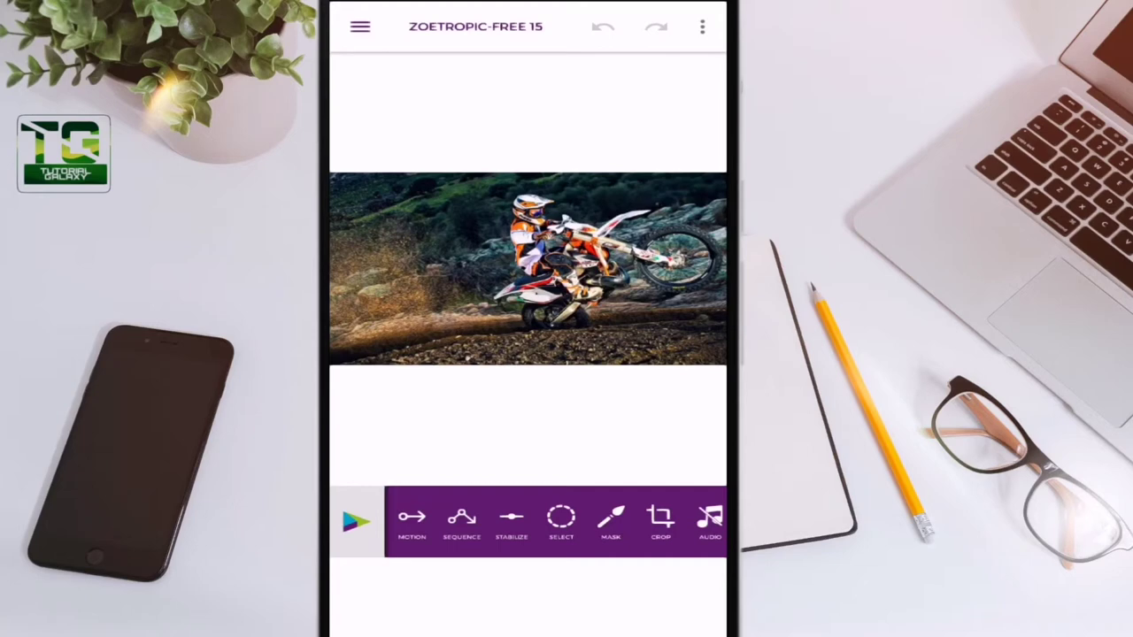
With the Sequence tool, draw leftward arrows along the dirt track and the dirt above it.
{"action": "left_click", "coordinate": [461, 520]}
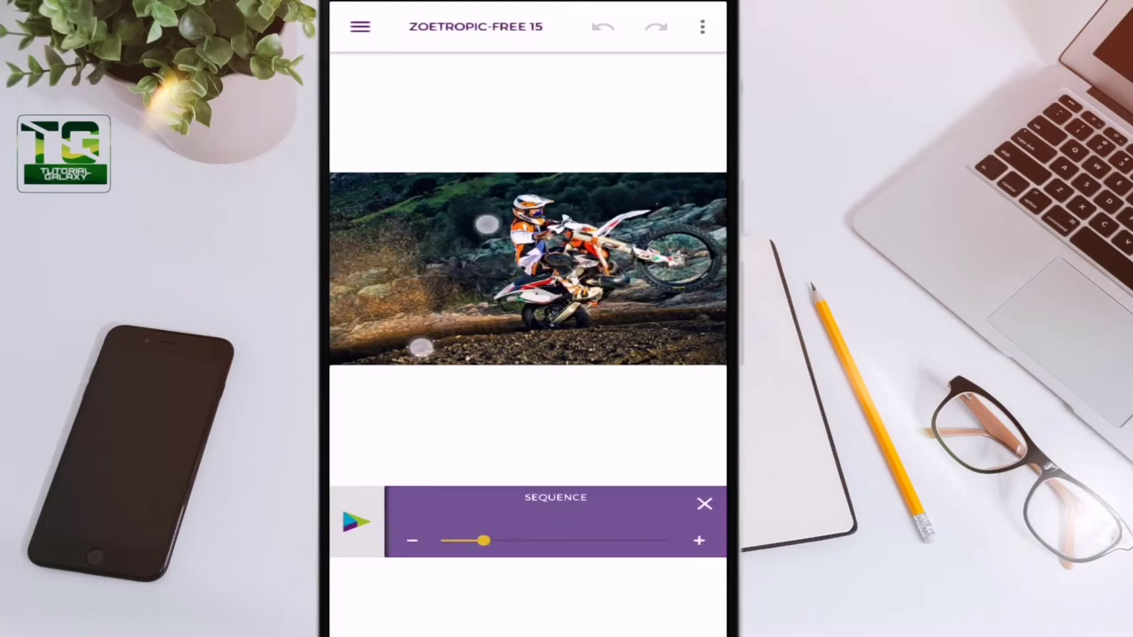
{"action": "scroll", "coordinate": [528, 268], "scroll_direction": "up", "scroll_amount": 5}
{"action": "left_click_drag", "start_coordinate": [628, 374], "coordinate": [372, 427]}
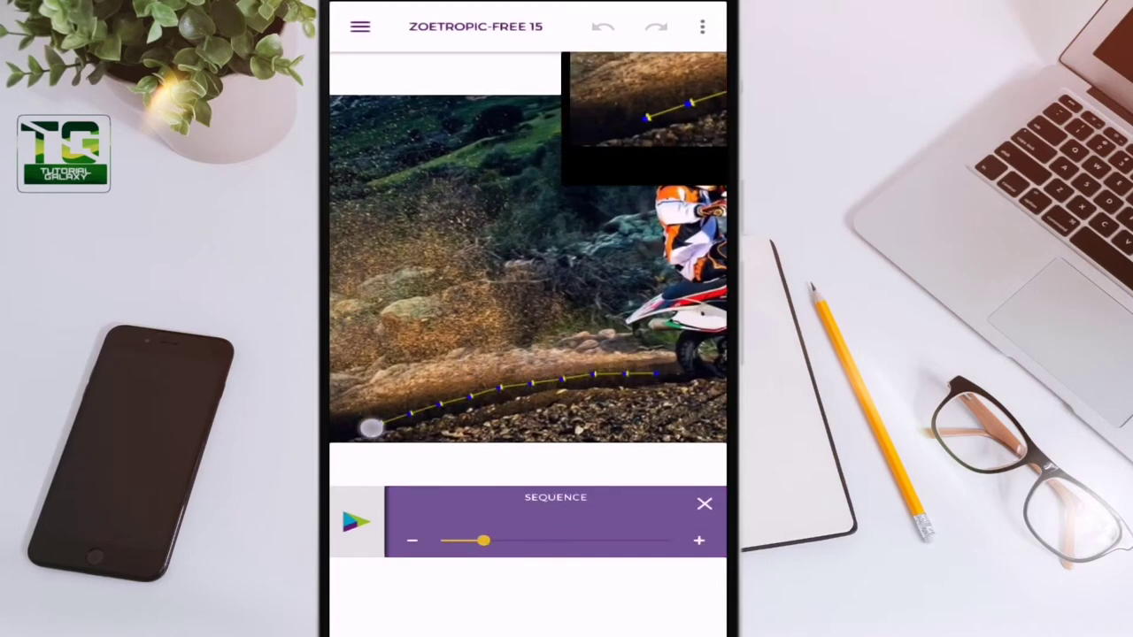
{"action": "mouse_move", "coordinate": [664, 365]}
{"action": "left_mouse_down"}
{"action": "mouse_move", "coordinate": [531, 367]}
{"action": "mouse_move", "coordinate": [372, 416]}
{"action": "left_mouse_up"}
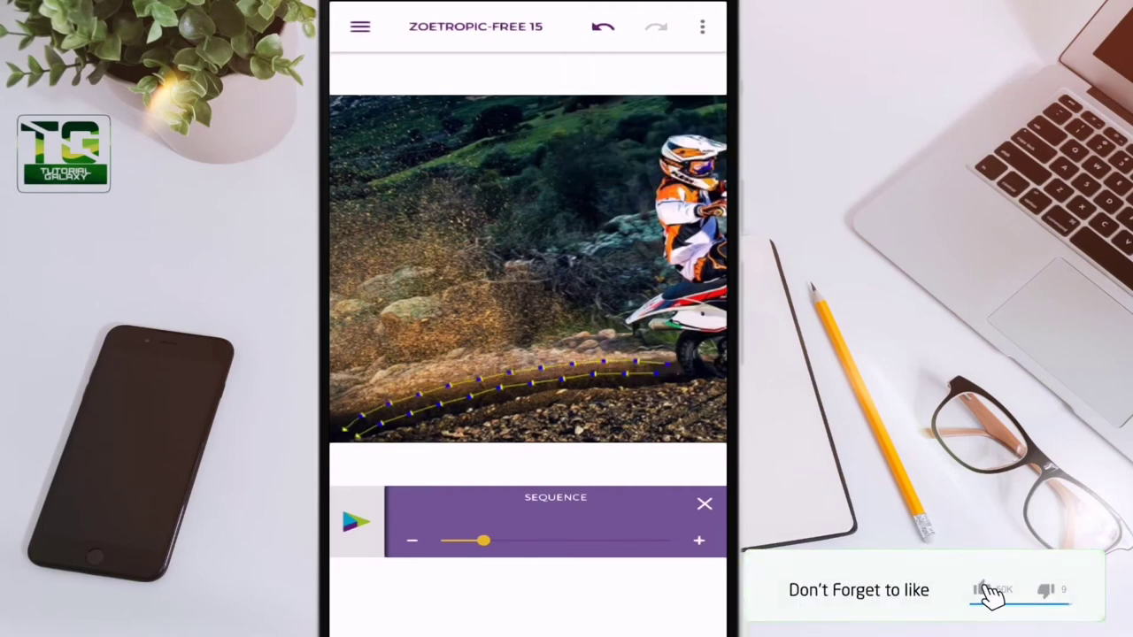
{"action": "left_click_drag", "start_coordinate": [653, 368], "coordinate": [354, 367]}
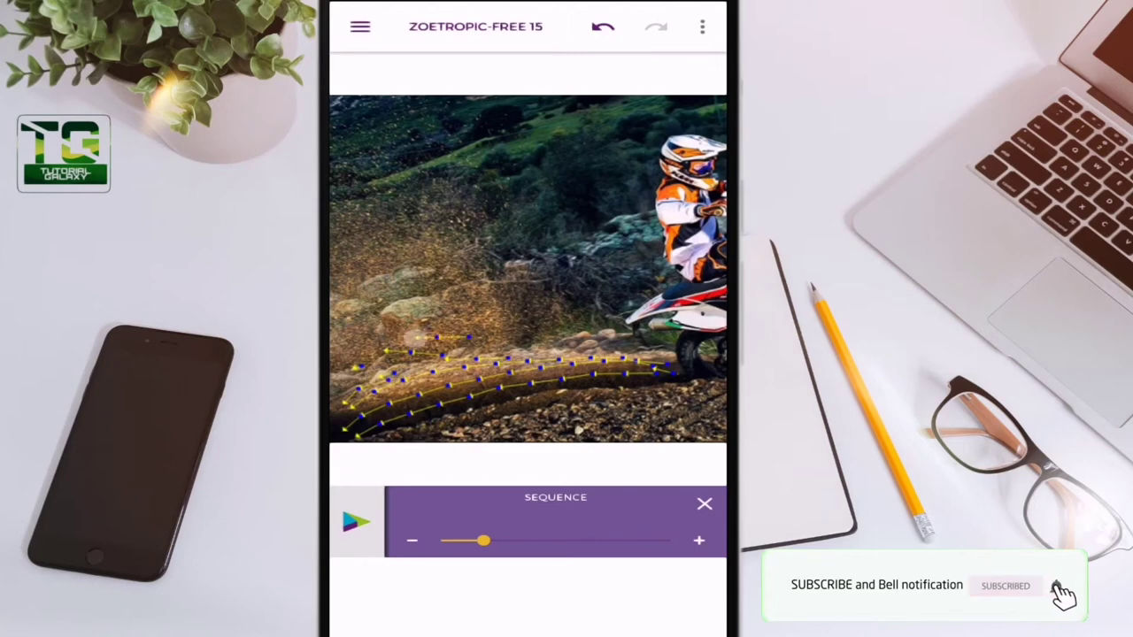
{"action": "left_click_drag", "start_coordinate": [541, 335], "coordinate": [363, 344]}
{"action": "mouse_move", "coordinate": [542, 317]}
{"action": "left_mouse_down"}
{"action": "mouse_move", "coordinate": [447, 310]}
{"action": "mouse_move", "coordinate": [388, 246]}
{"action": "left_mouse_up"}
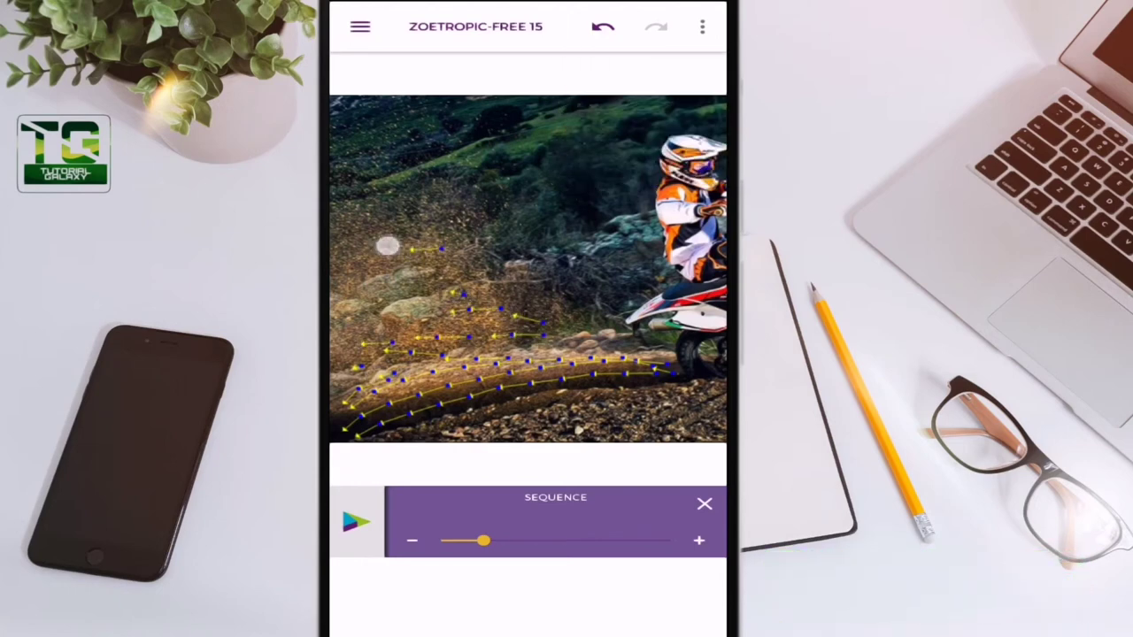
Fill the dust cloud and left dirt with more arrows, then close the Sequence panel.
{"action": "mouse_move", "coordinate": [371, 292]}
{"action": "left_mouse_down"}
{"action": "mouse_move", "coordinate": [342, 320]}
{"action": "mouse_move", "coordinate": [350, 209]}
{"action": "left_mouse_up"}
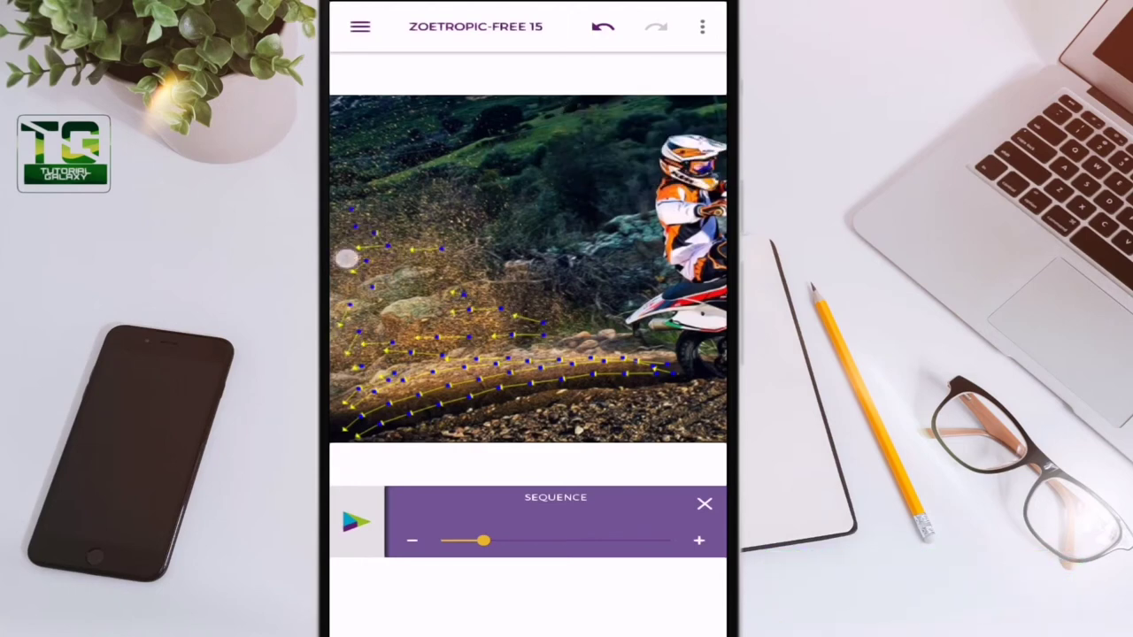
{"action": "left_click_drag", "start_coordinate": [346, 259], "coordinate": [446, 225]}
{"action": "left_click_drag", "start_coordinate": [372, 150], "coordinate": [353, 160]}
{"action": "mouse_move", "coordinate": [413, 200]}
{"action": "left_mouse_down"}
{"action": "mouse_move", "coordinate": [416, 218]}
{"action": "mouse_move", "coordinate": [460, 219]}
{"action": "left_mouse_up"}
{"action": "mouse_move", "coordinate": [471, 270]}
{"action": "left_mouse_down"}
{"action": "mouse_move", "coordinate": [383, 290]}
{"action": "mouse_move", "coordinate": [345, 393]}
{"action": "left_mouse_up"}
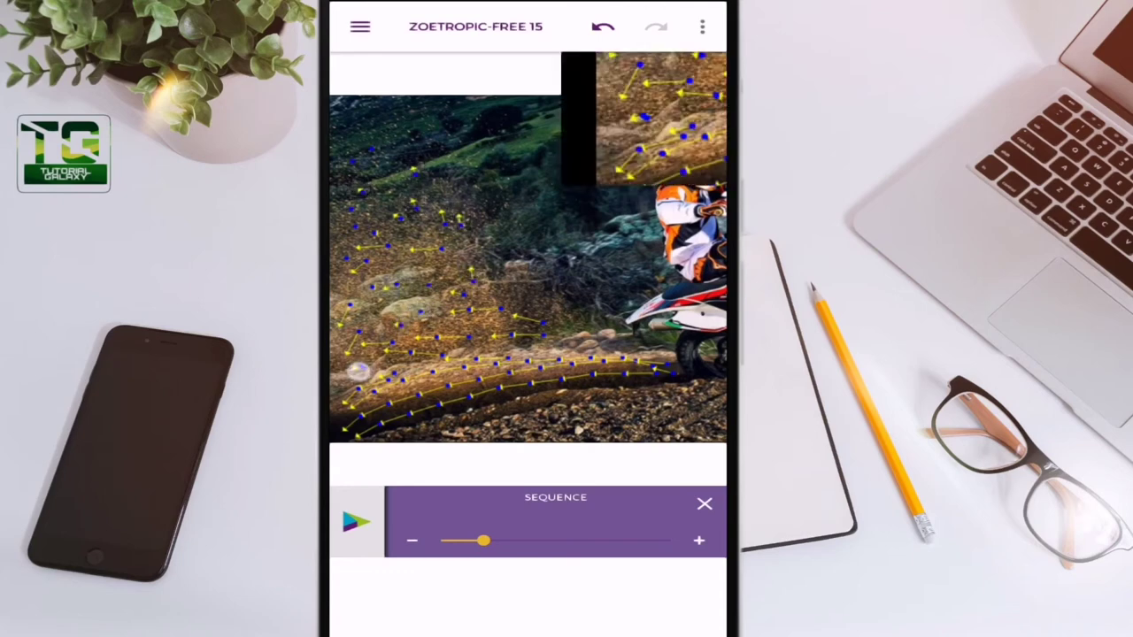
{"action": "mouse_move", "coordinate": [502, 278]}
{"action": "left_mouse_down"}
{"action": "mouse_move", "coordinate": [565, 342]}
{"action": "mouse_move", "coordinate": [408, 388]}
{"action": "left_mouse_up"}
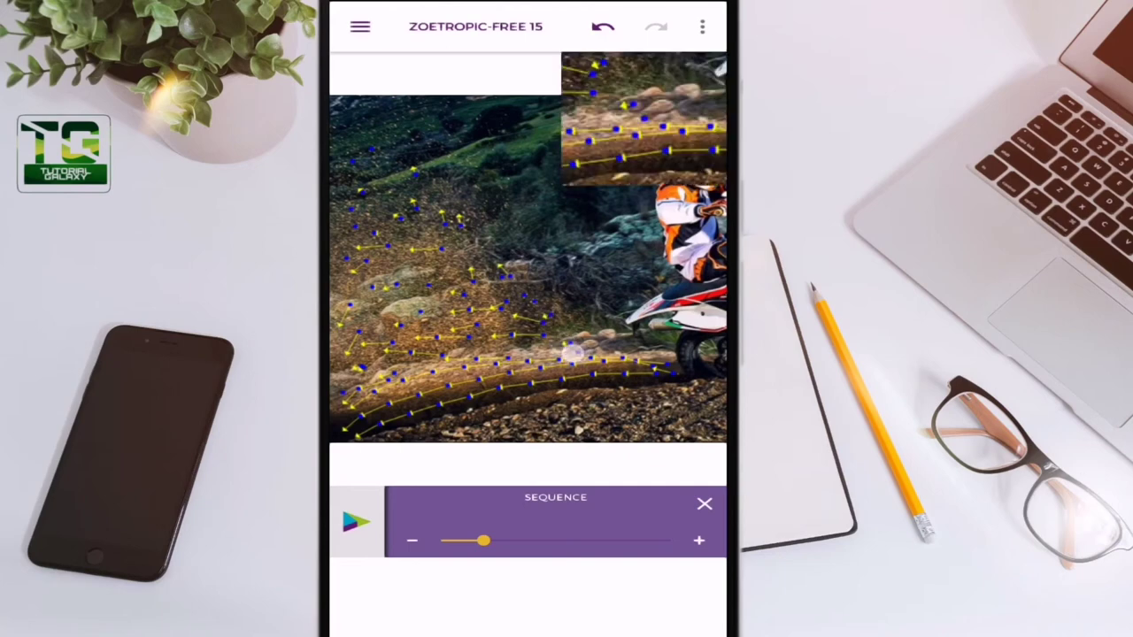
{"action": "left_click_drag", "start_coordinate": [491, 223], "coordinate": [456, 284]}
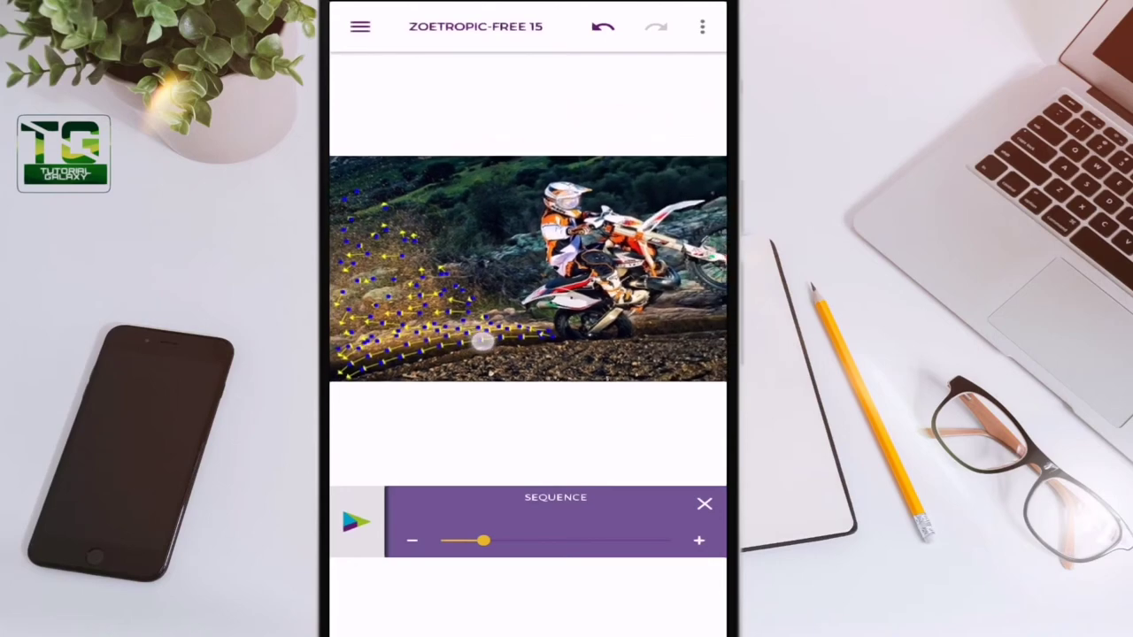
{"action": "left_click", "coordinate": [704, 504]}
Paint red stabilize anchors along the dust cloud's edges on the track and hillside.
{"action": "left_click", "coordinate": [512, 522]}
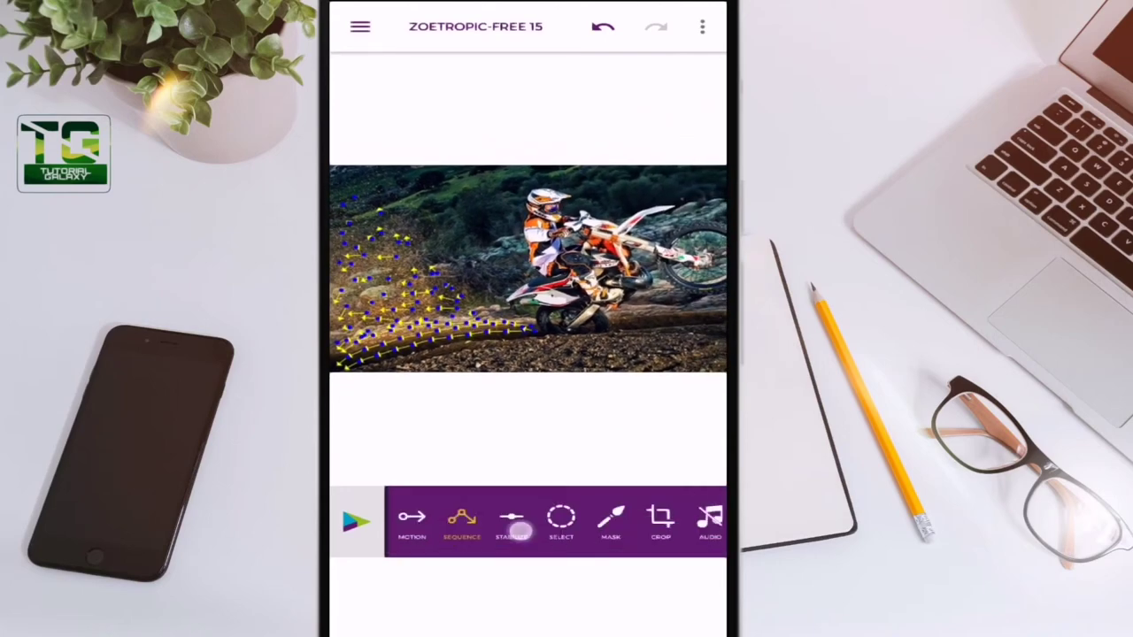
{"action": "scroll", "coordinate": [514, 284], "scroll_direction": "up", "scroll_amount": 3}
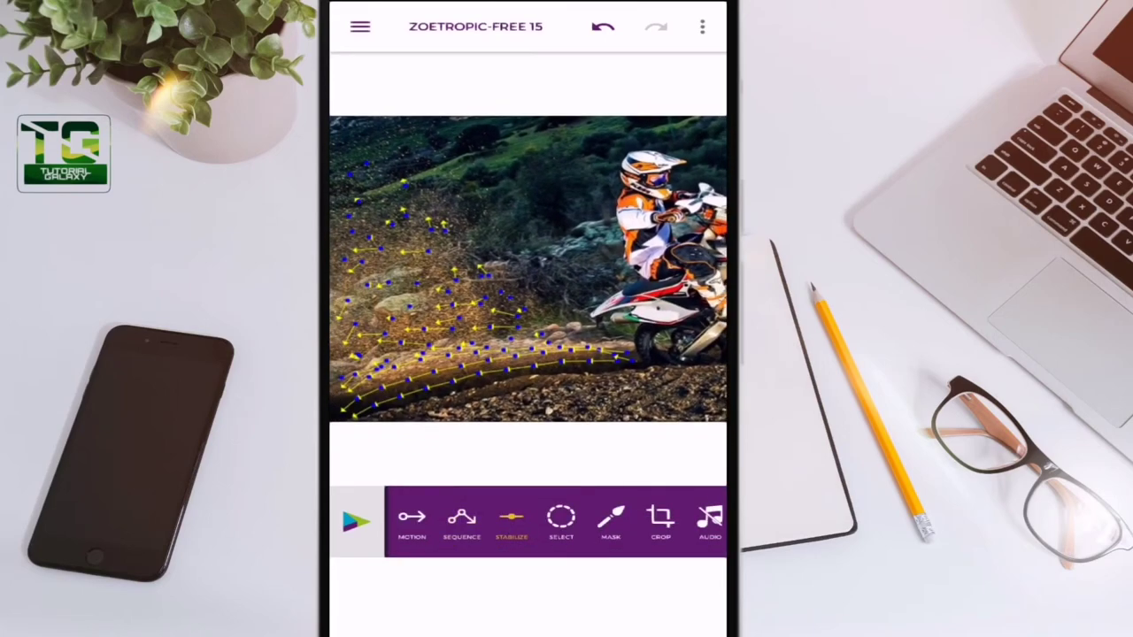
{"action": "mouse_move", "coordinate": [384, 417]}
{"action": "left_mouse_down"}
{"action": "mouse_move", "coordinate": [619, 367]}
{"action": "mouse_move", "coordinate": [531, 301]}
{"action": "mouse_move", "coordinate": [429, 190]}
{"action": "mouse_move", "coordinate": [354, 157]}
{"action": "left_mouse_up"}
{"action": "scroll", "coordinate": [529, 269], "scroll_direction": "down", "scroll_amount": 3}
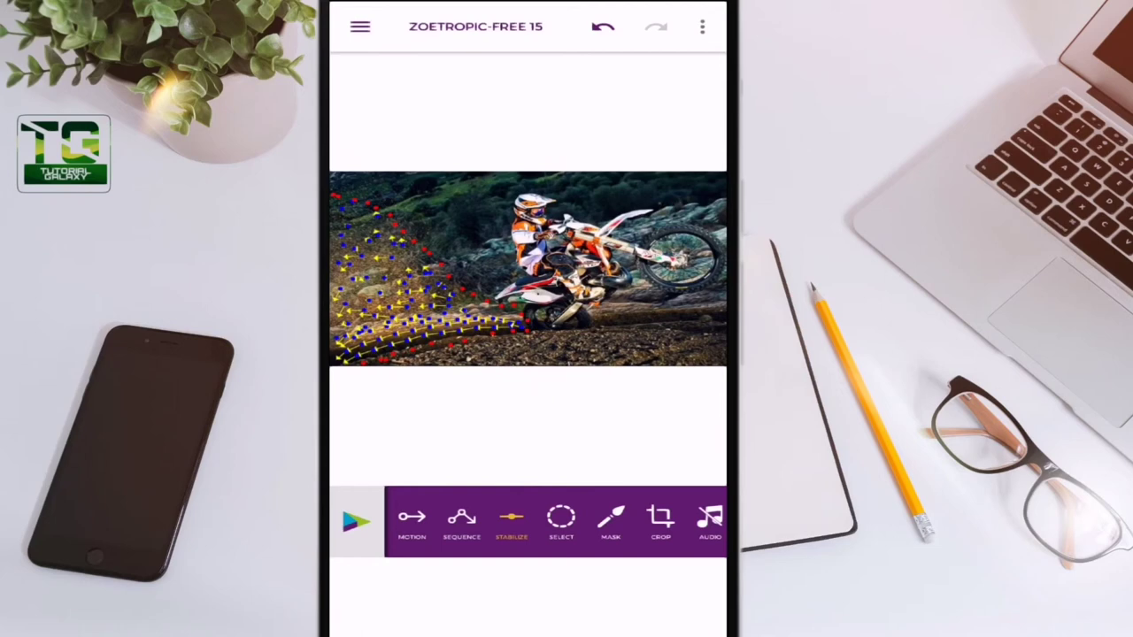
Play a preview of the motocross dust animation.
{"action": "left_click", "coordinate": [356, 522]}
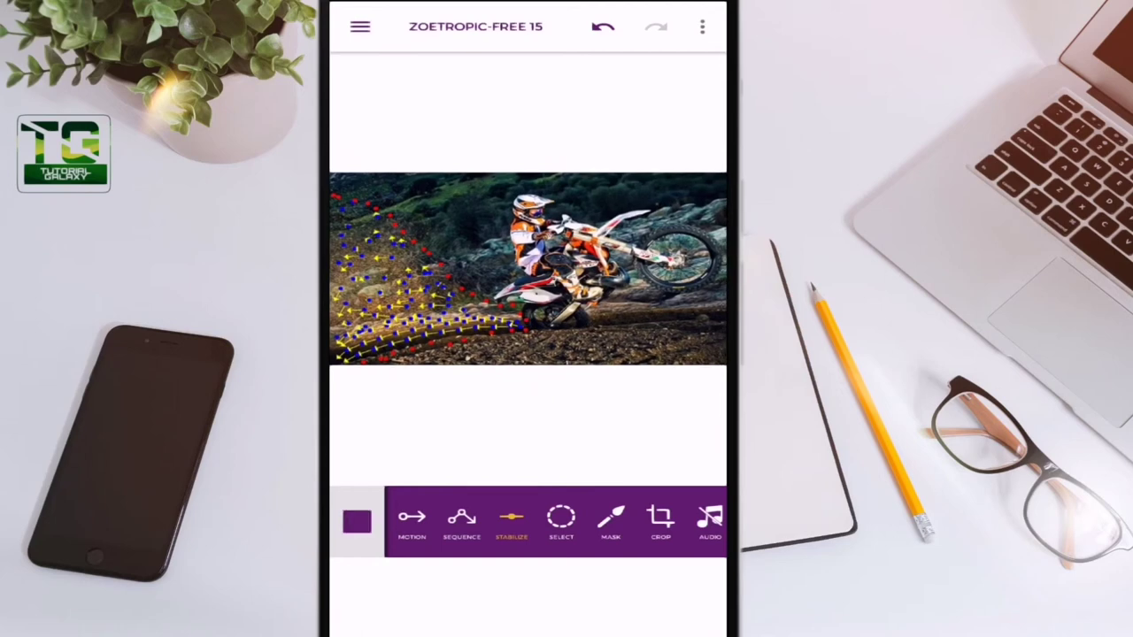